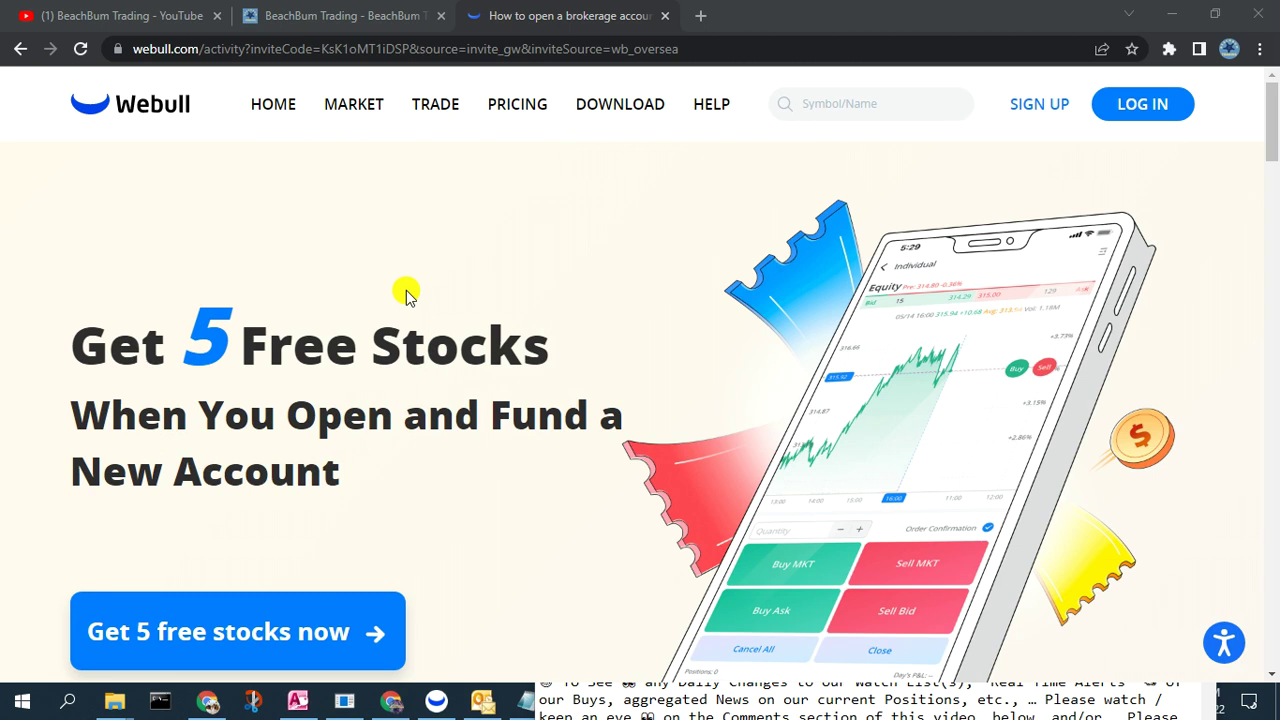
Review the links on the YouTube channel's About page, and the trading platform links and address of the BeachBum Trading website.
click(158, 17)
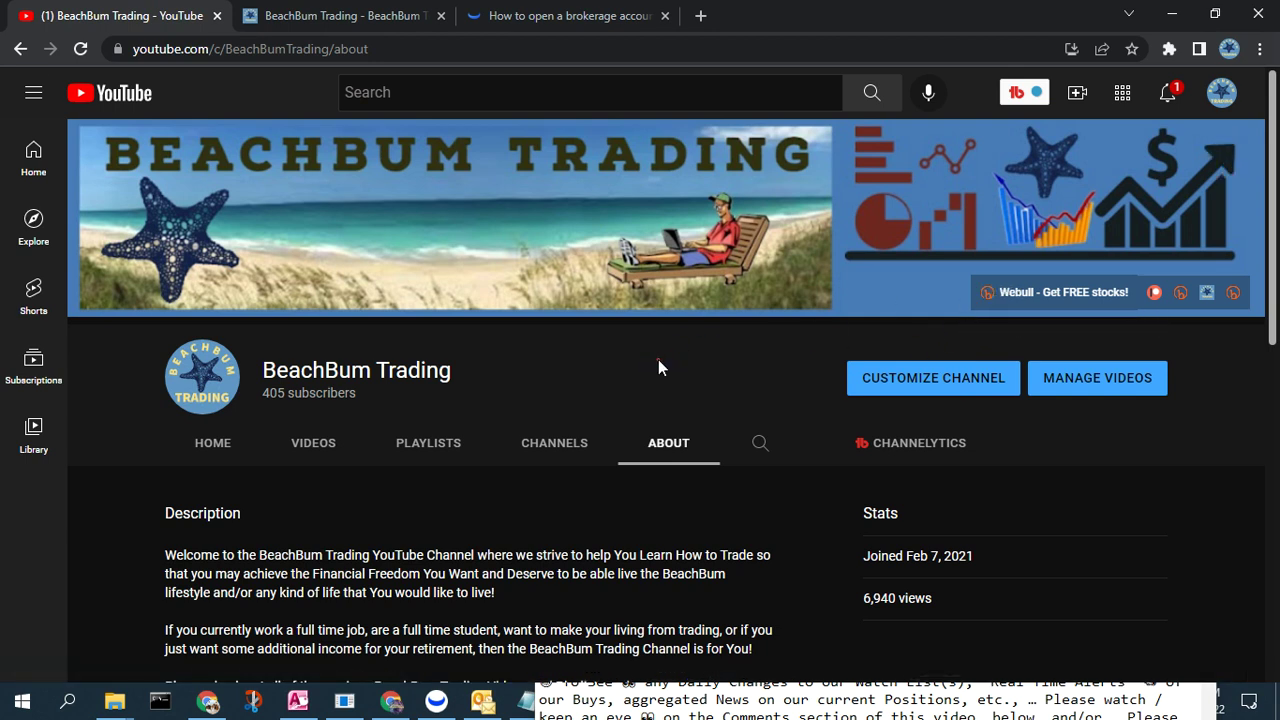
scroll(658, 364, down, 7)
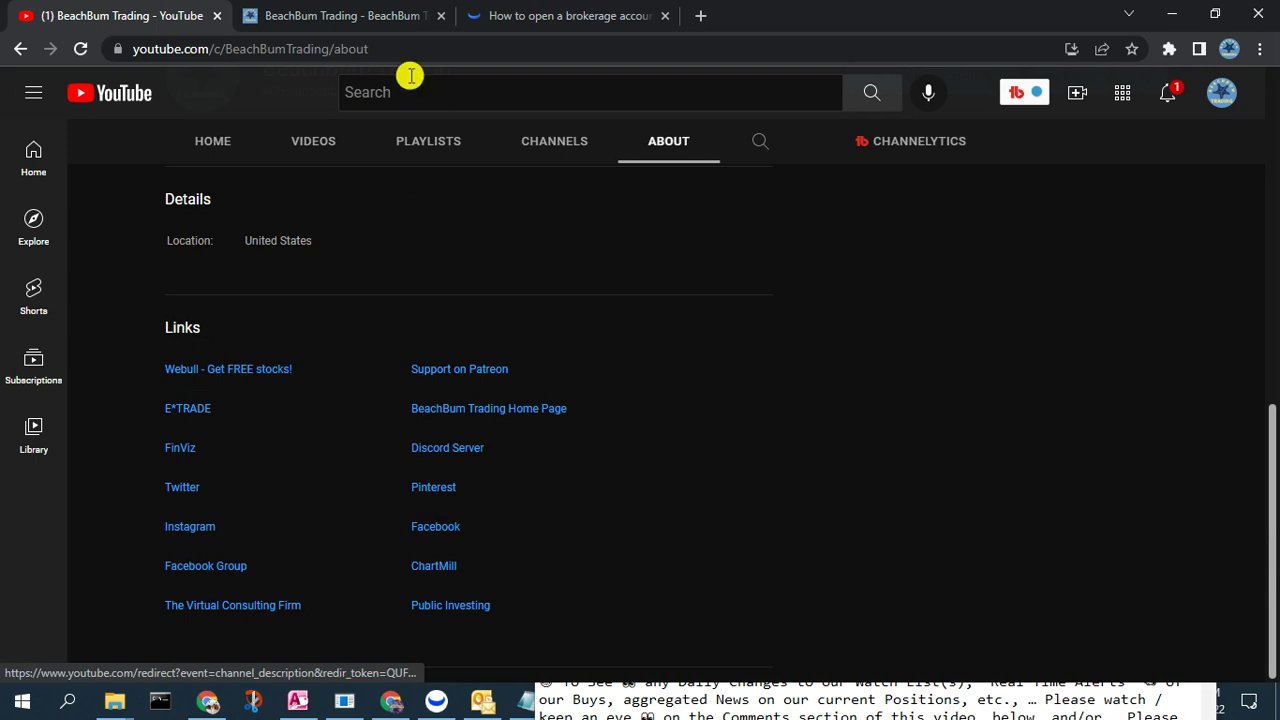
click(372, 22)
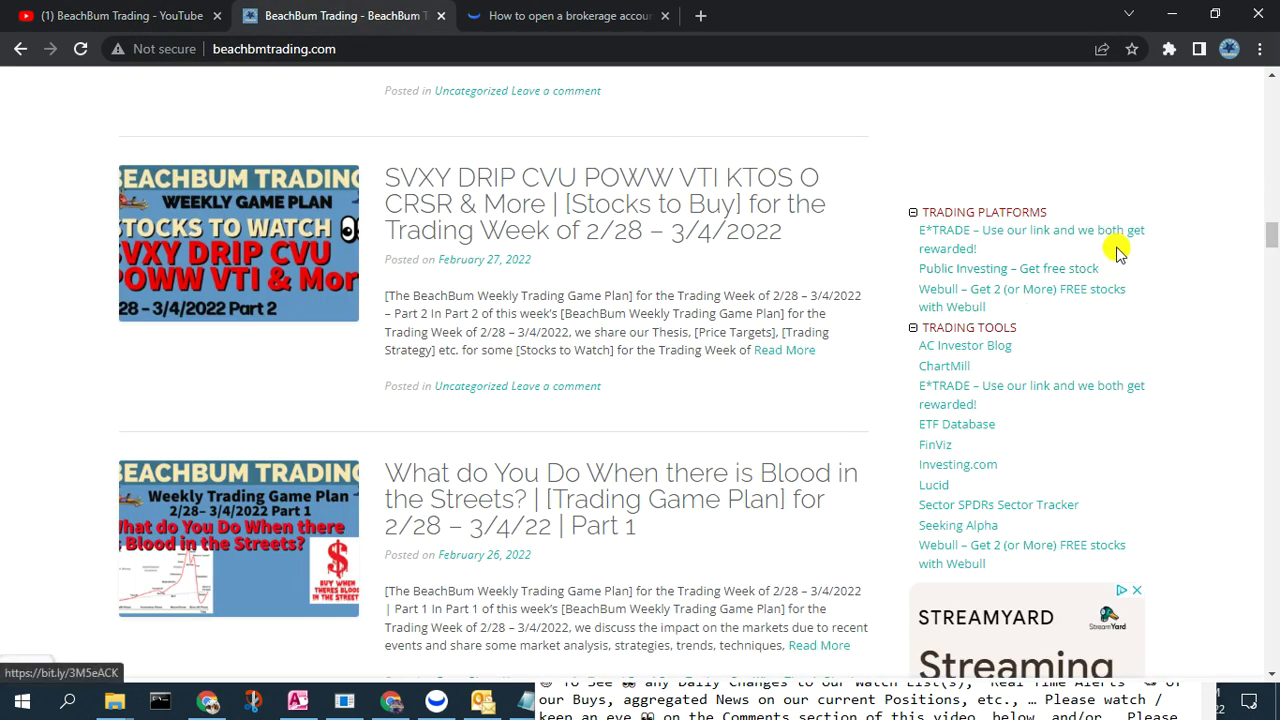
click(372, 51)
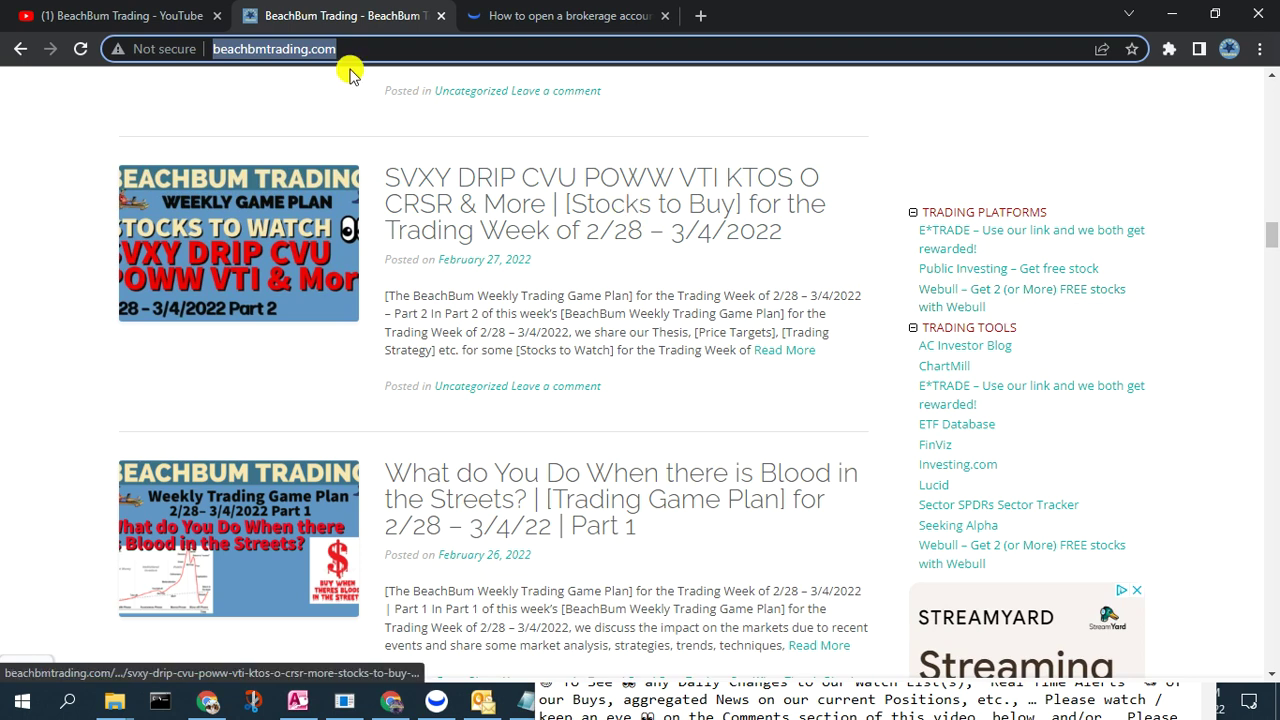
Review the free stocks offer and its deposit conditions on the Webull promotion page.
click(535, 17)
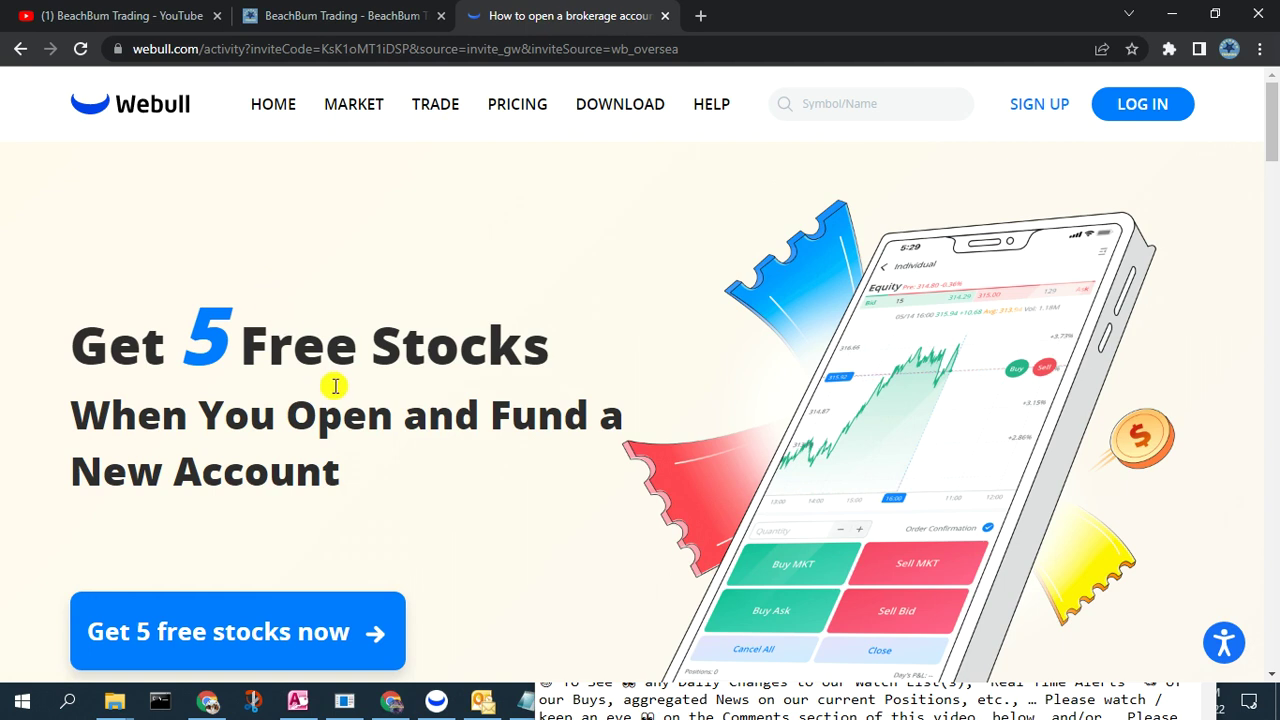
scroll(331, 383, down, 10)
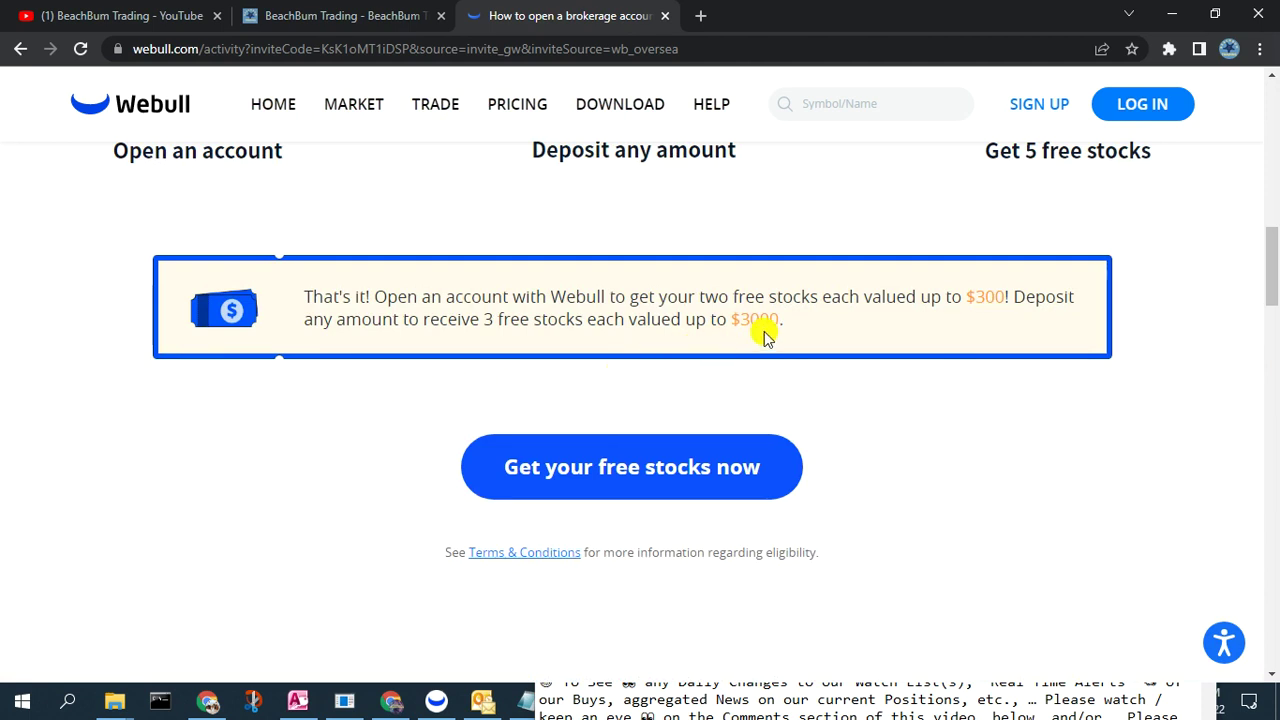
scroll(763, 338, up, 10)
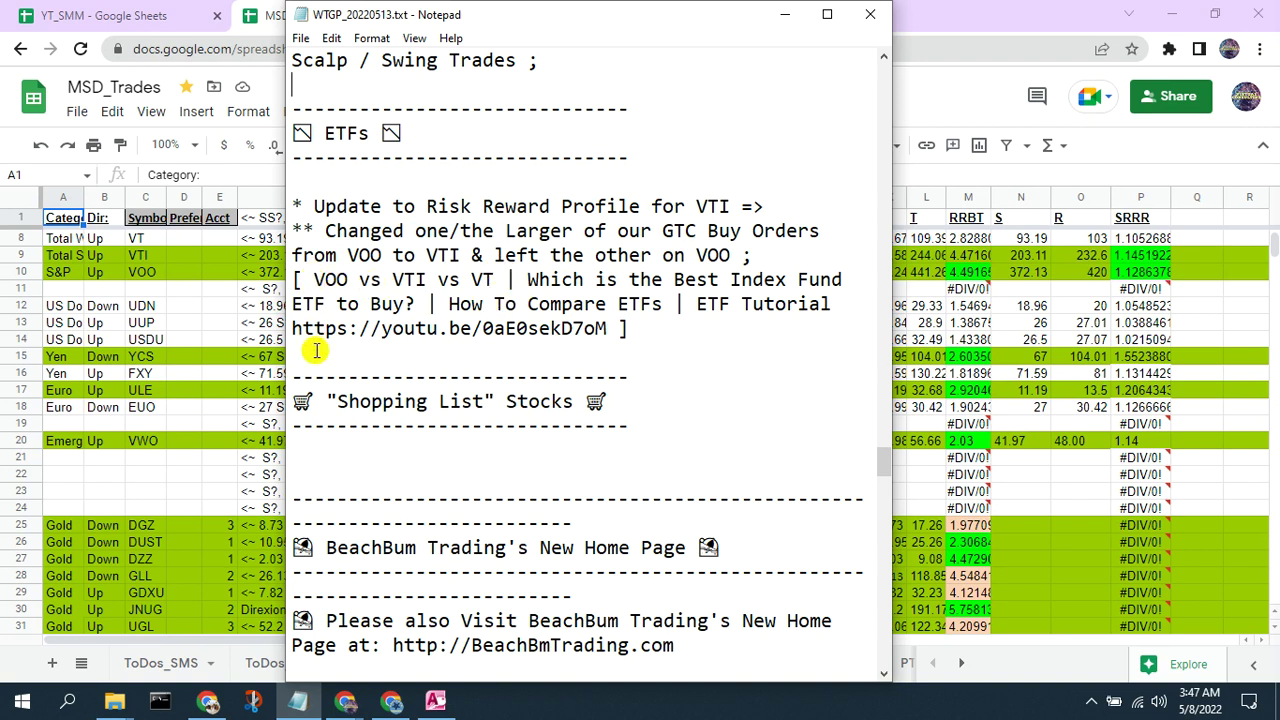
Highlight the VOO vs VTI vs VT tutorial title and link in the ETFs section of the Notepad file WTGP_20220513.txt, and clear the selection.
drag(313, 279, 607, 328)
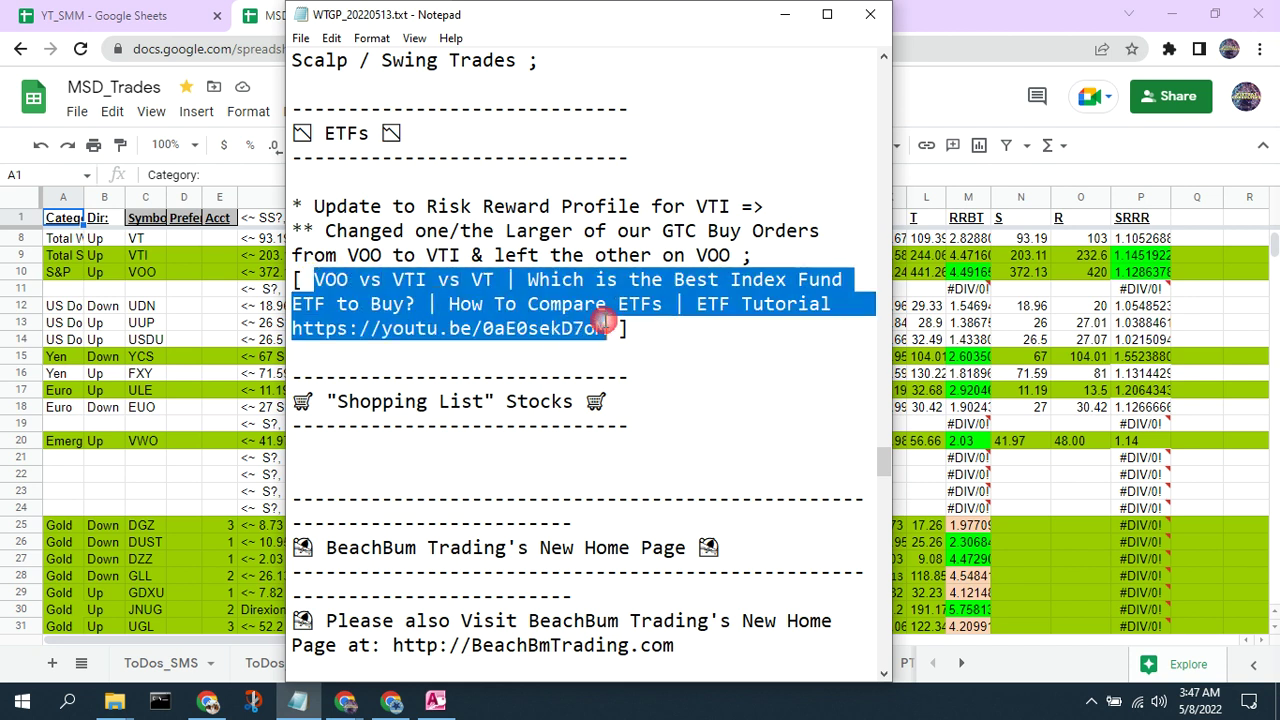
click(550, 354)
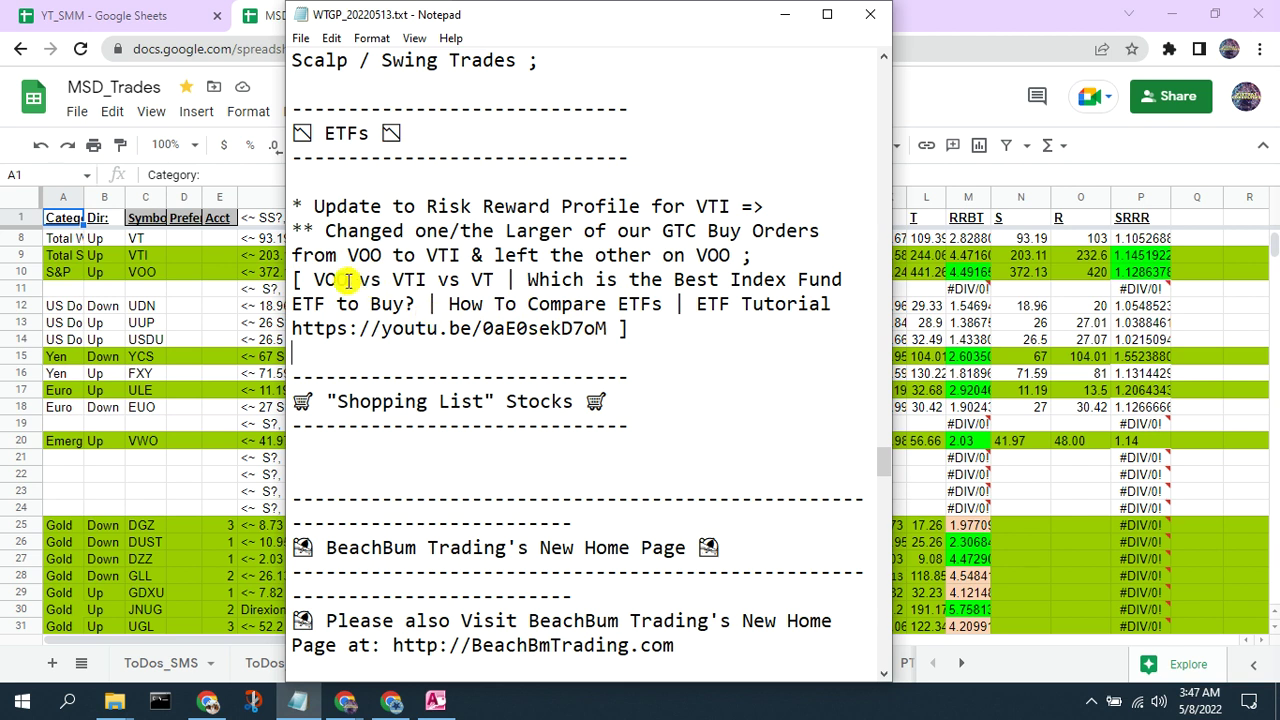
click(320, 354)
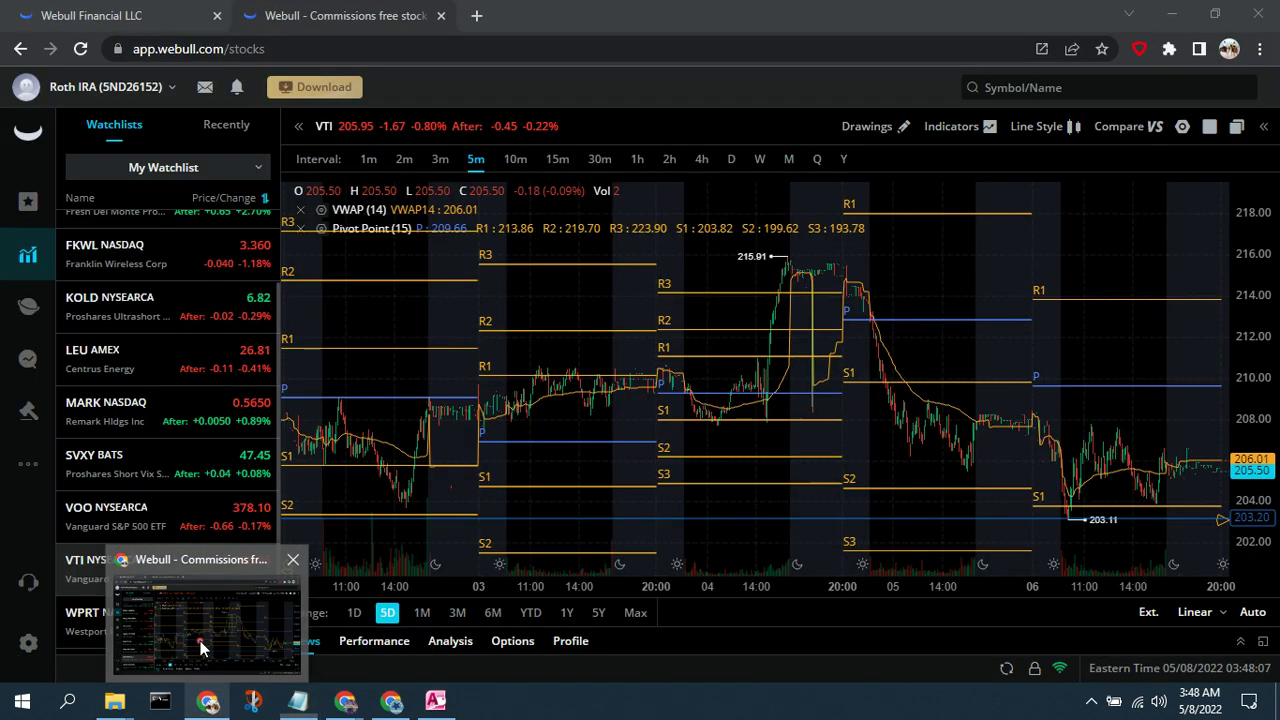
Switch to Webull and show the VTI chart from the watchlist.
click(200, 651)
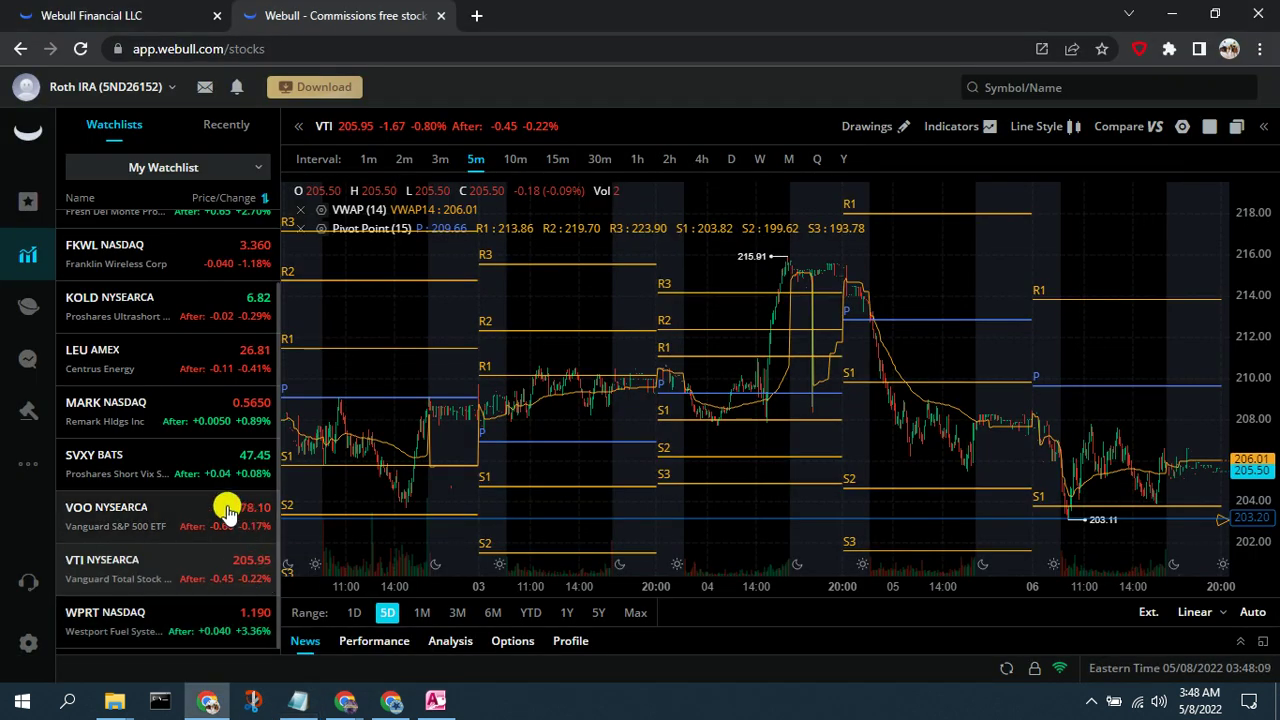
click(208, 580)
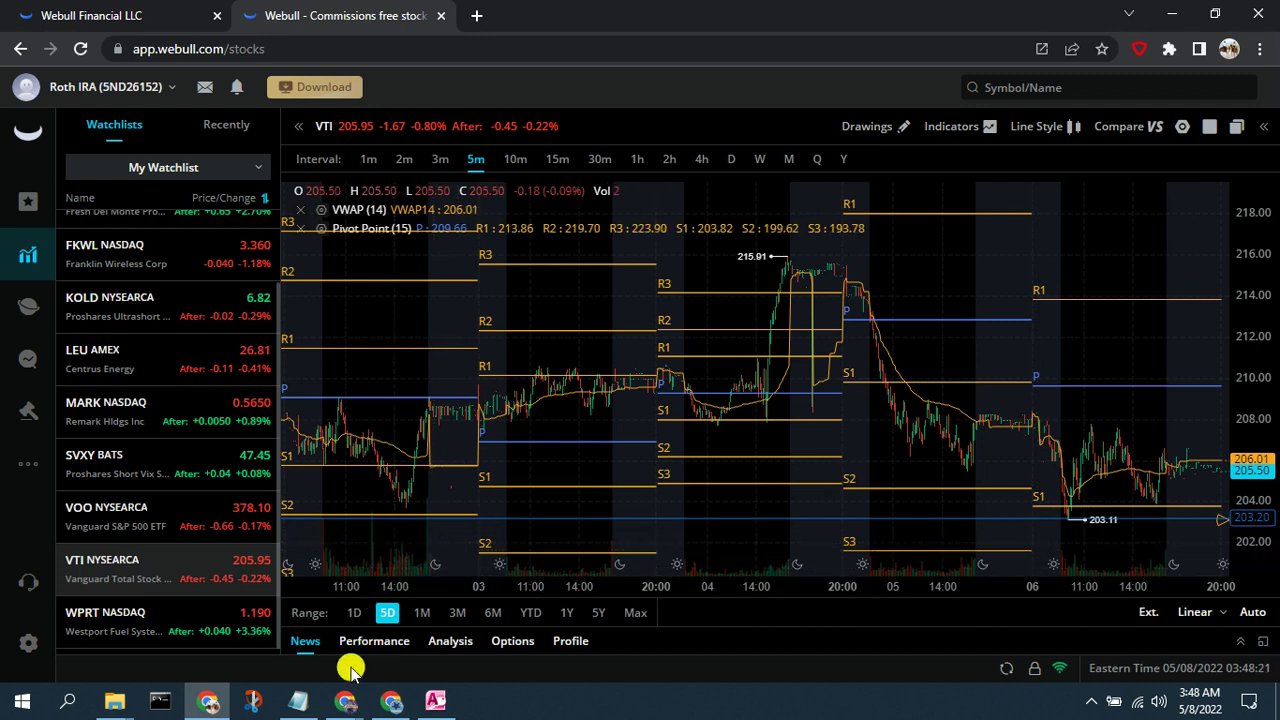
Switch to the MSD_Trades spreadsheet and examine VTI's 52-week low and the formula of its RR52W ratio.
mouse_move(345, 700)
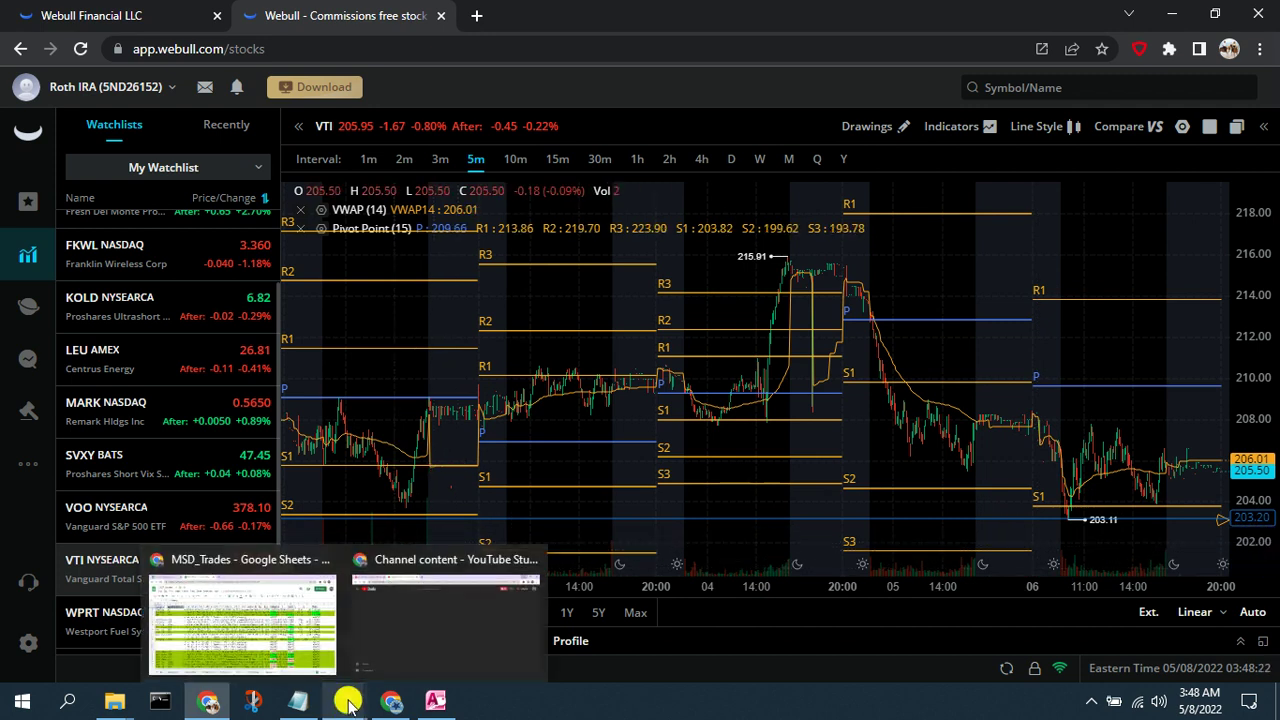
click(243, 652)
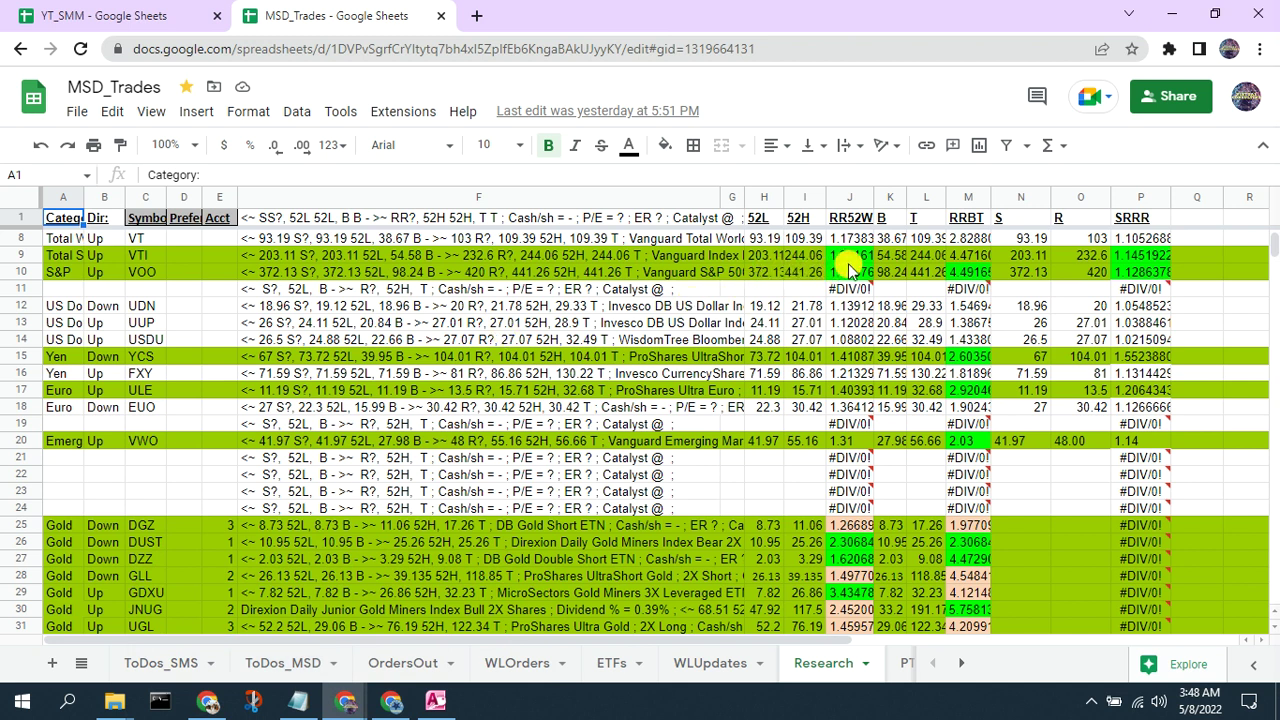
click(762, 256)
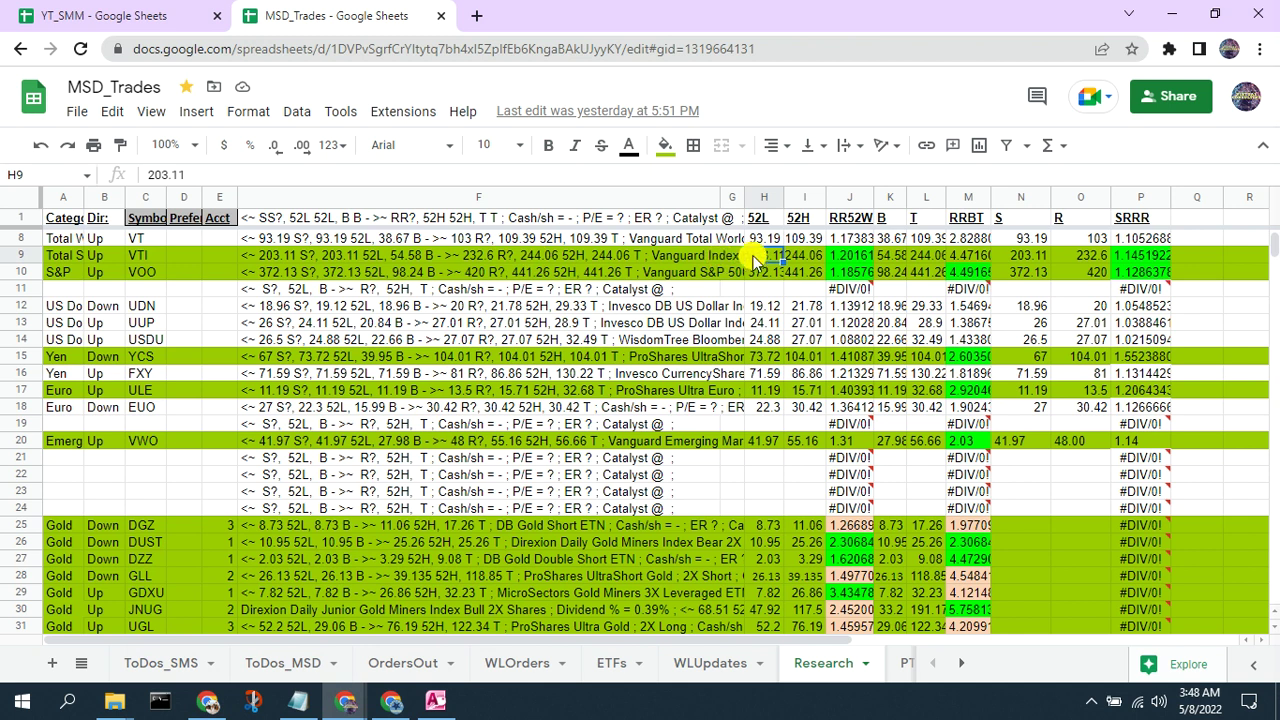
click(844, 258)
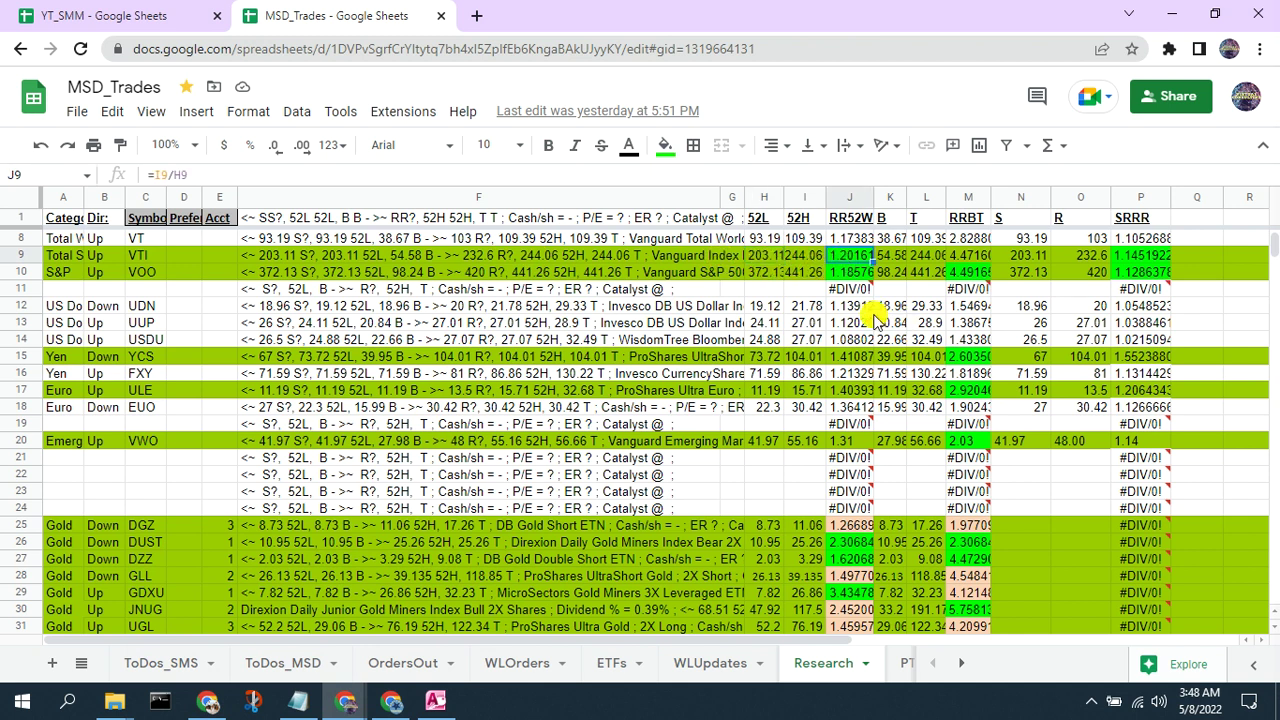
click(762, 258)
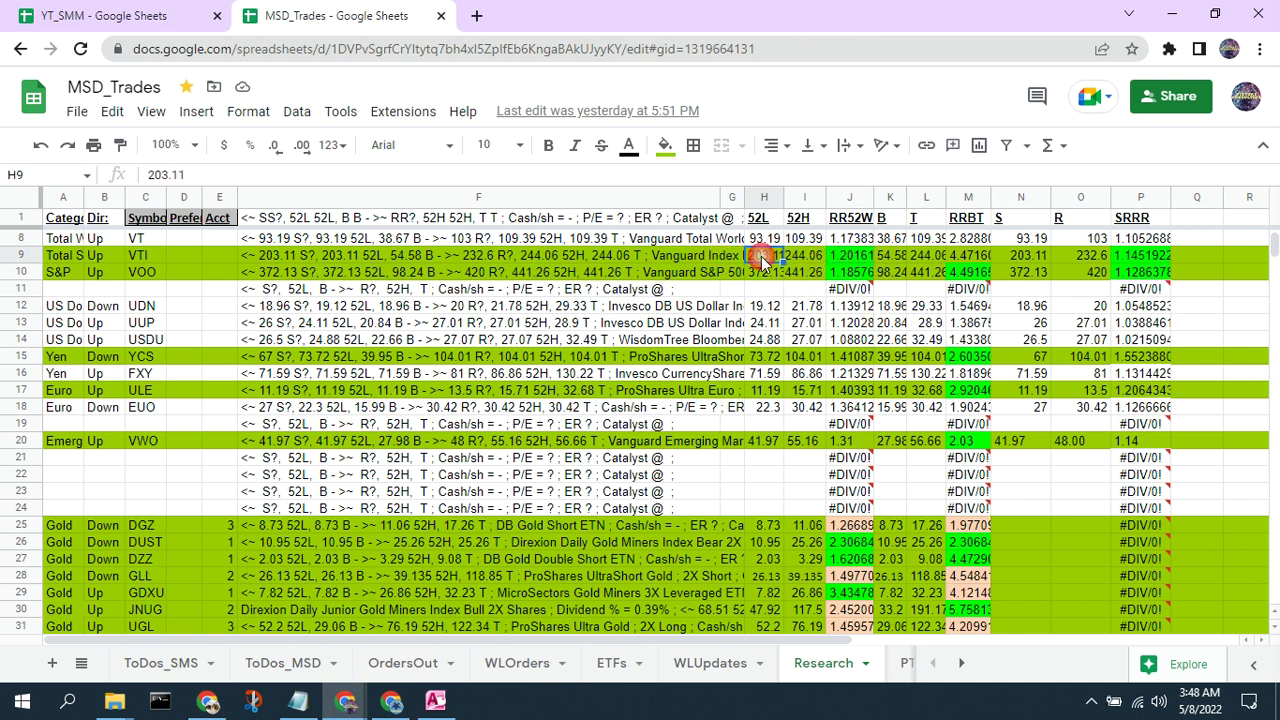
click(862, 262)
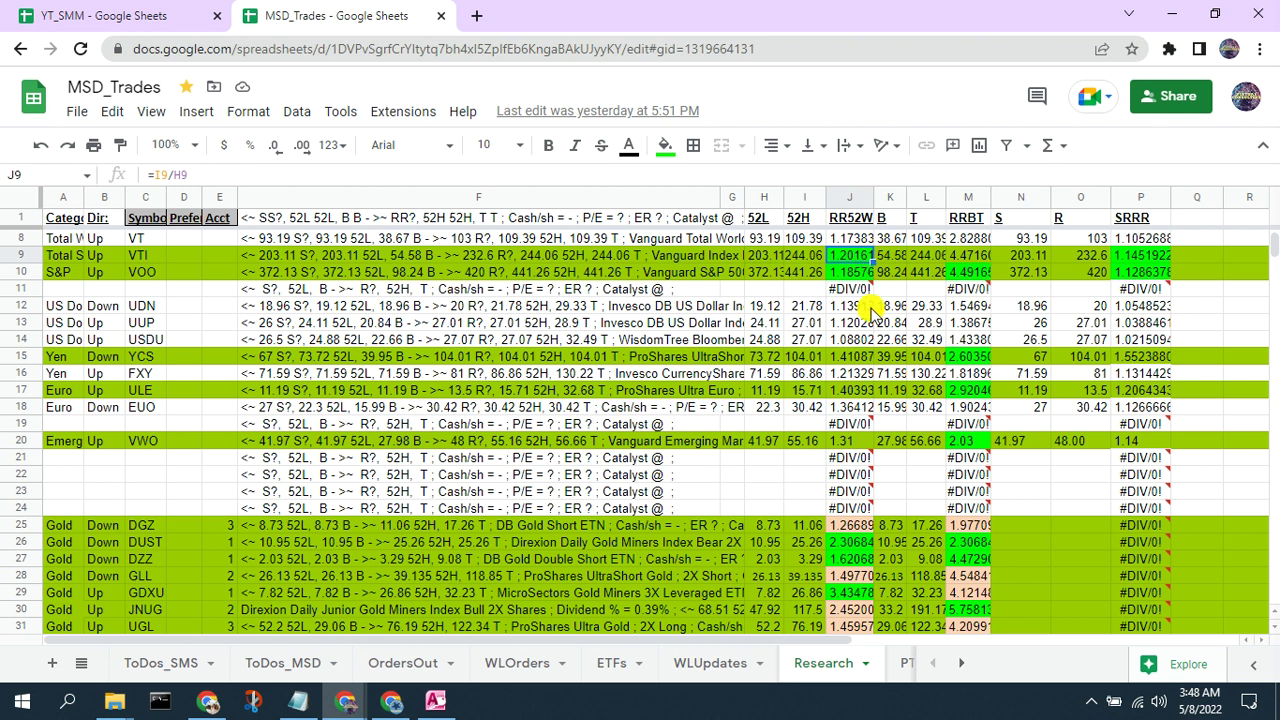
mouse_move(855, 288)
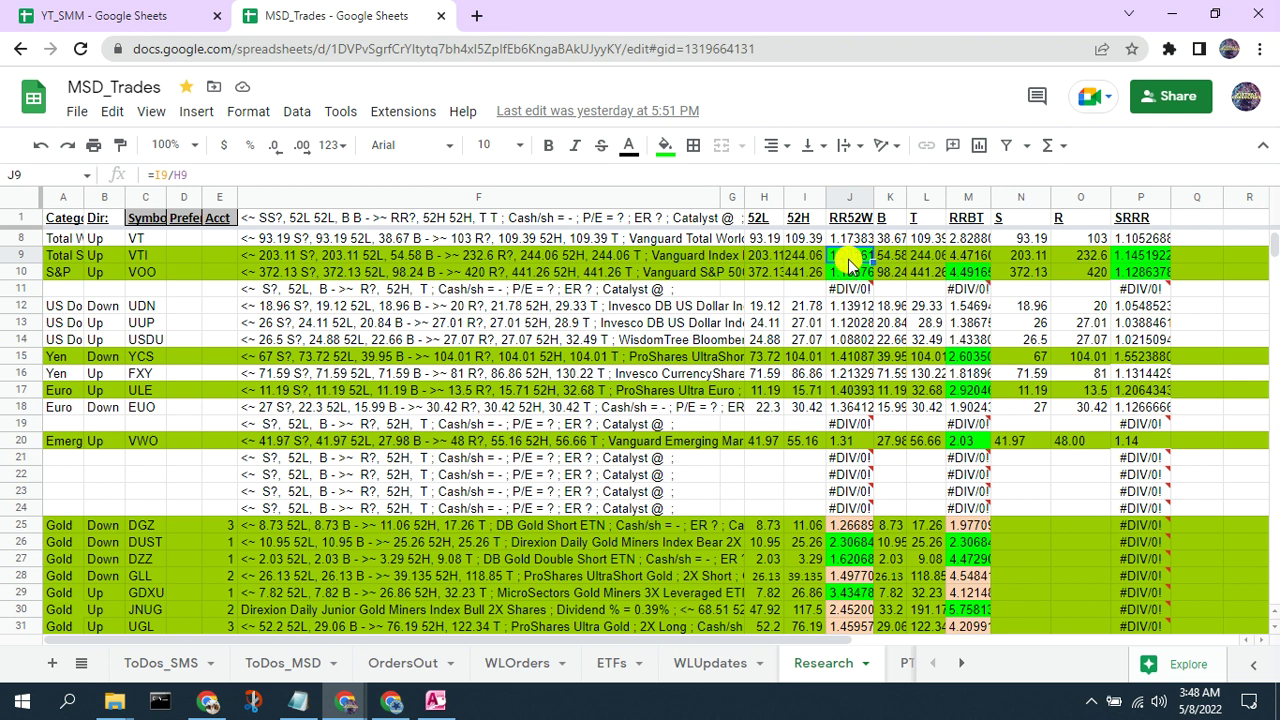
Inspect VOO's RR52W ratio, and compare it with VTI's RRBT and SRRR ratios in the Research sheet.
click(843, 274)
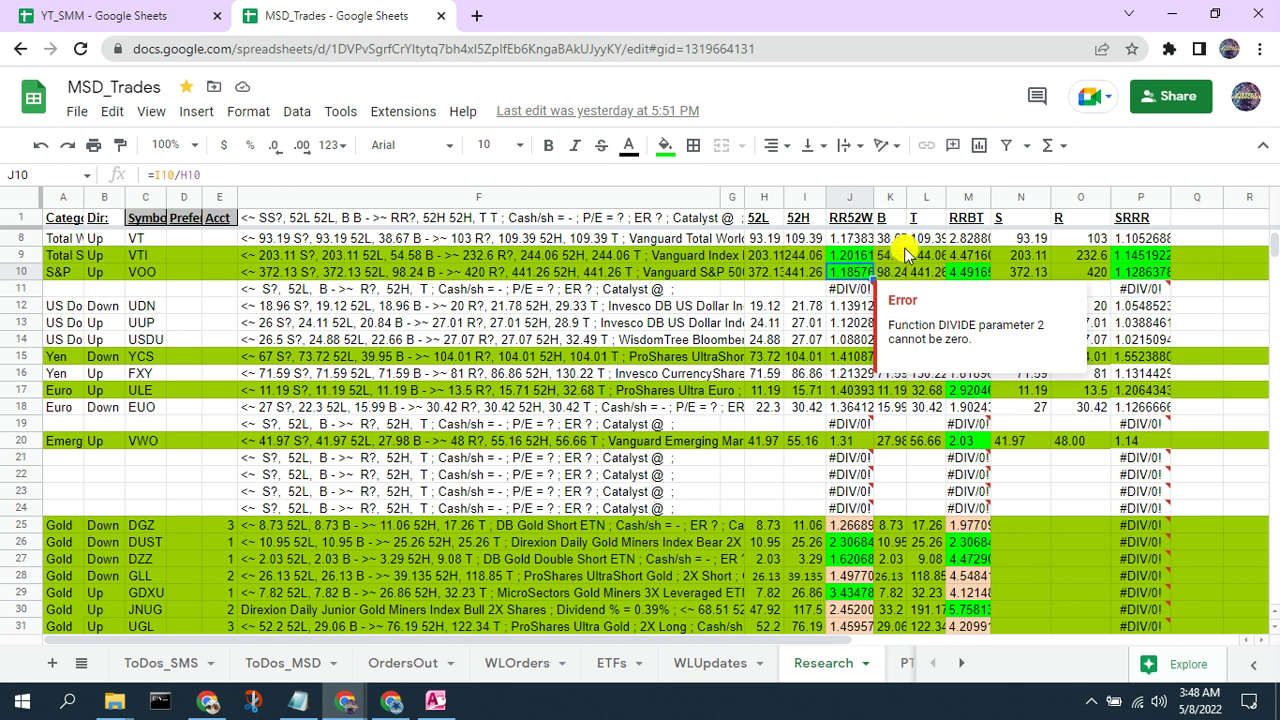
click(965, 257)
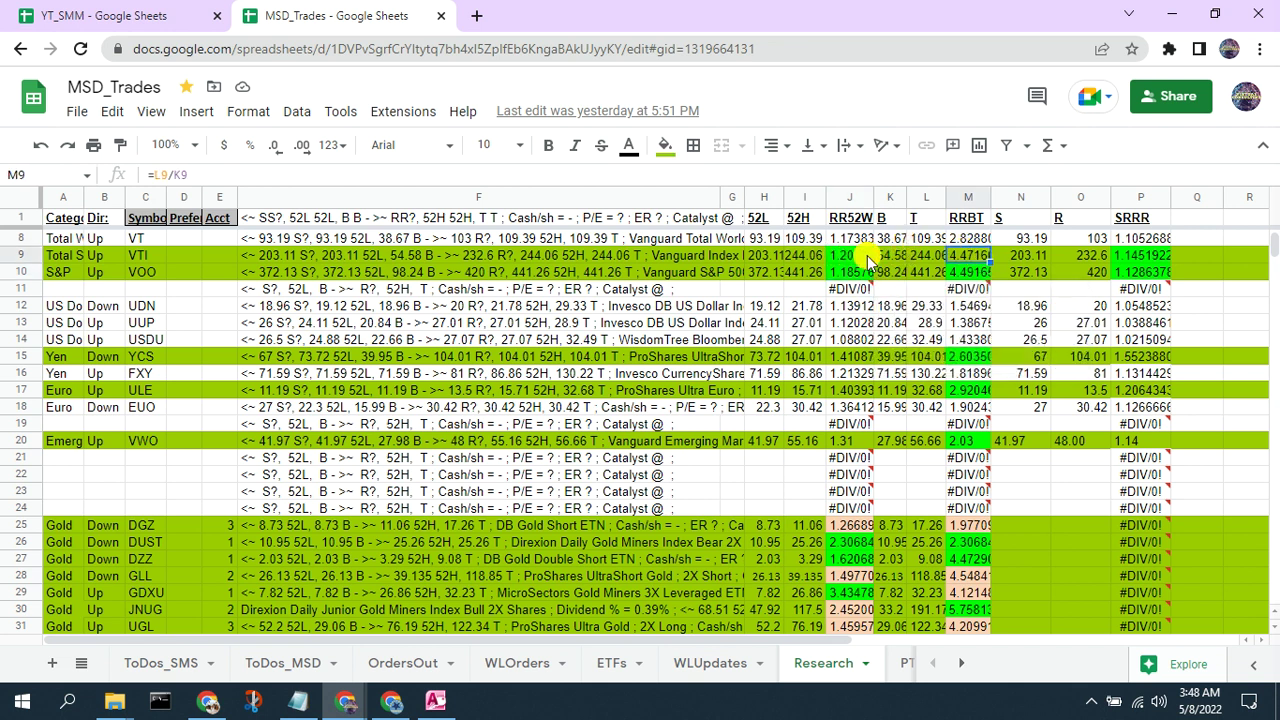
click(1135, 259)
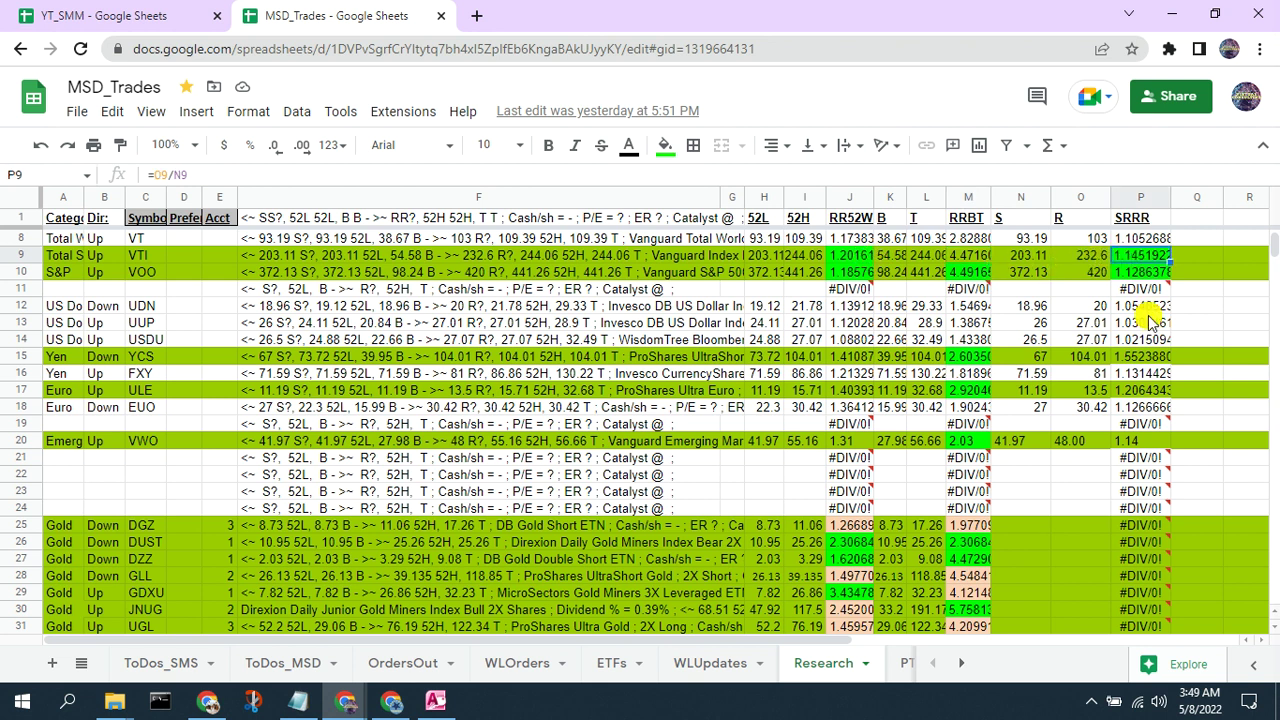
Check VTI's resistance value against its 3M chart in Webull, and return to its SRRR ratio in the MSD_Trades spreadsheet.
click(1097, 259)
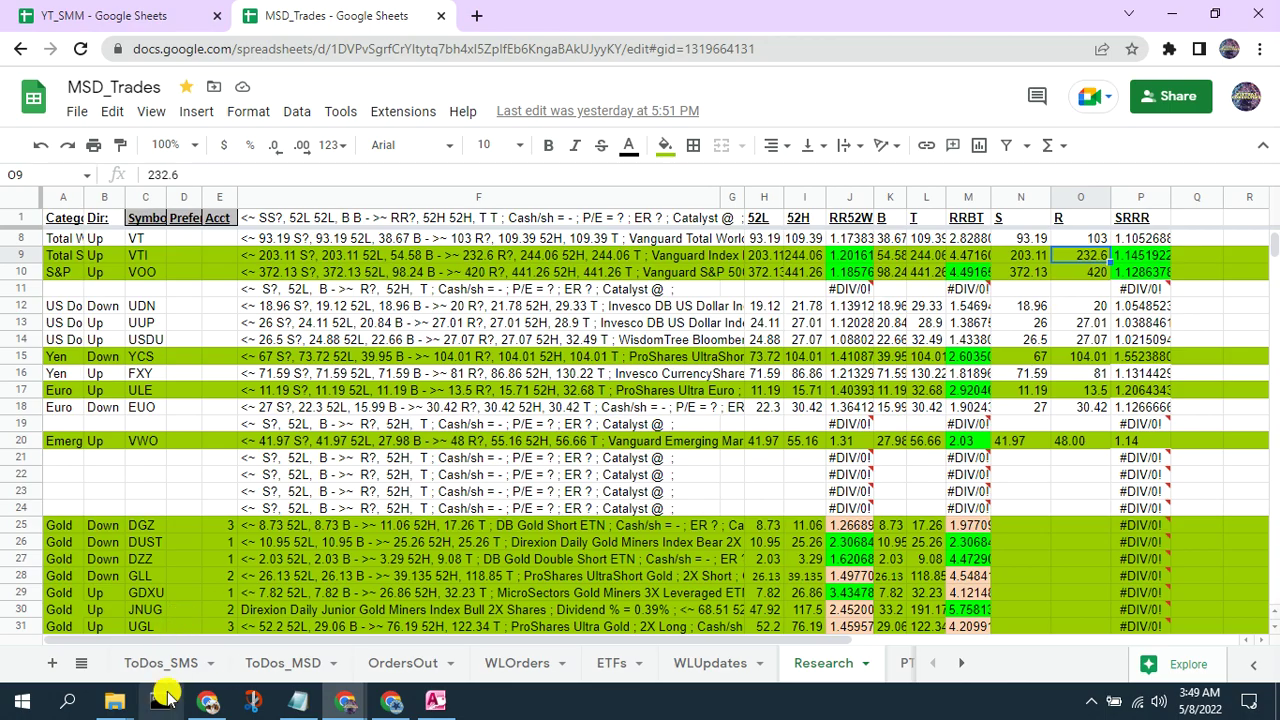
click(207, 703)
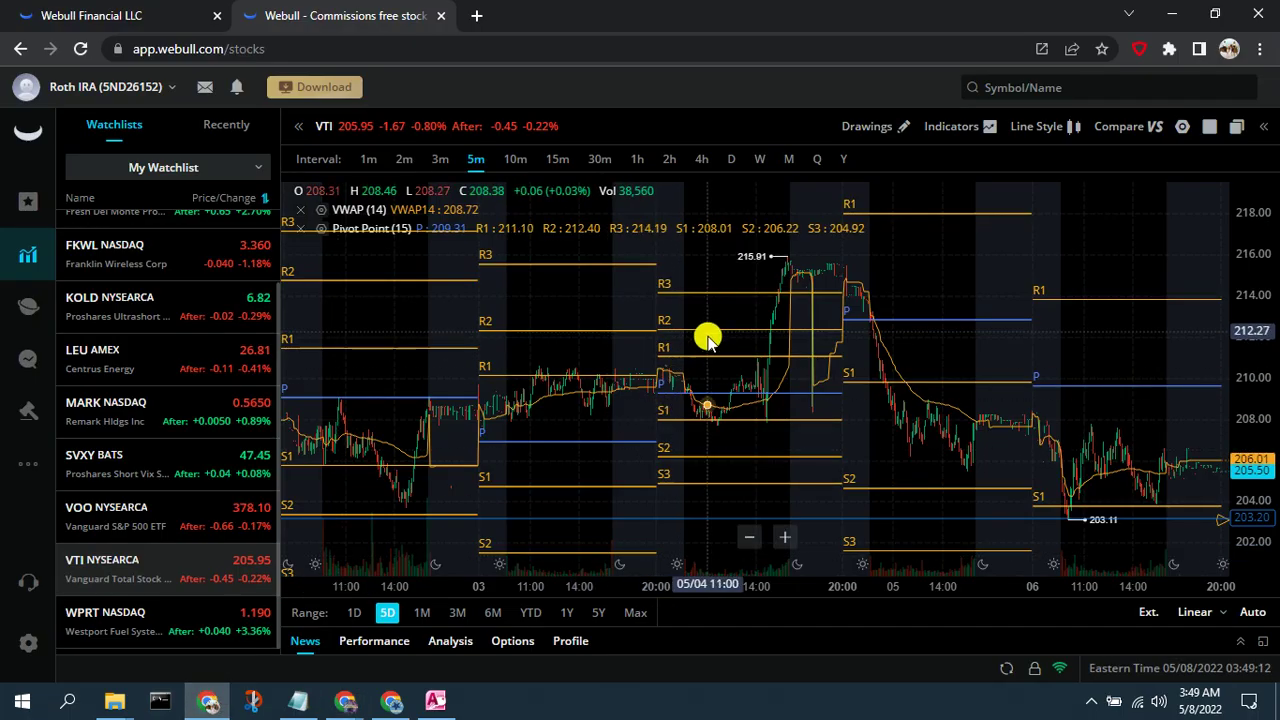
click(457, 612)
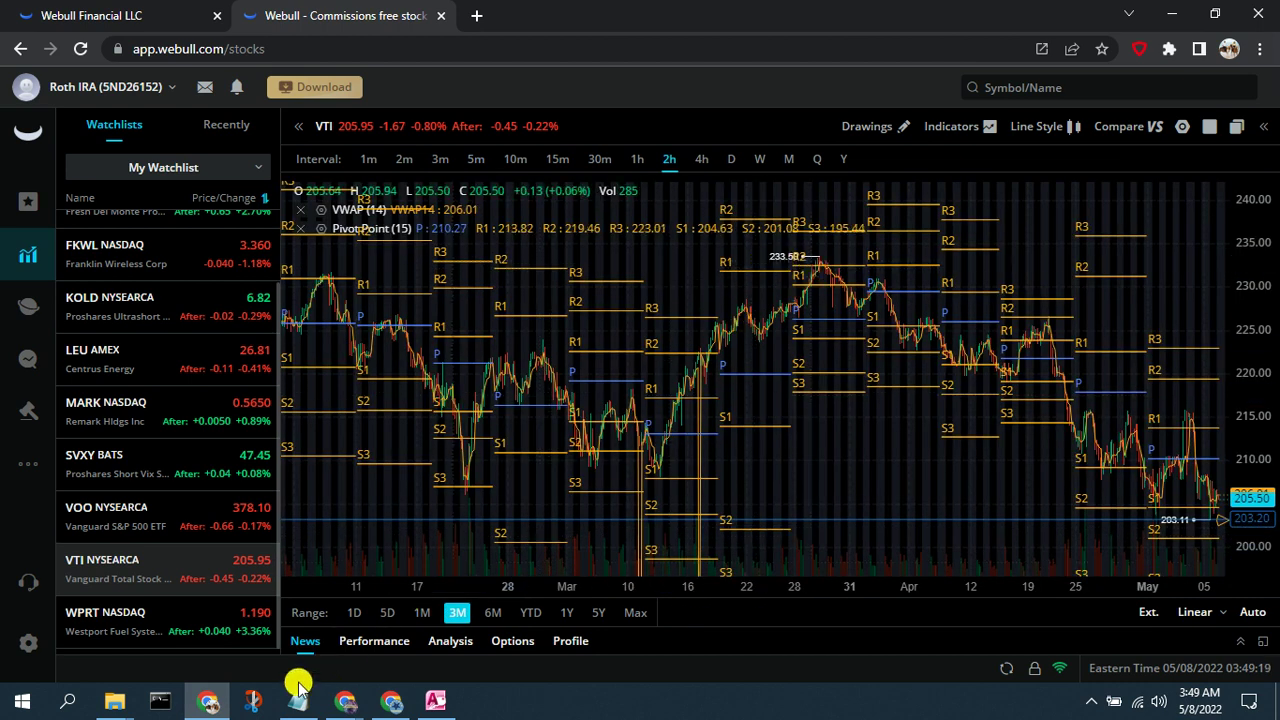
mouse_move(345, 703)
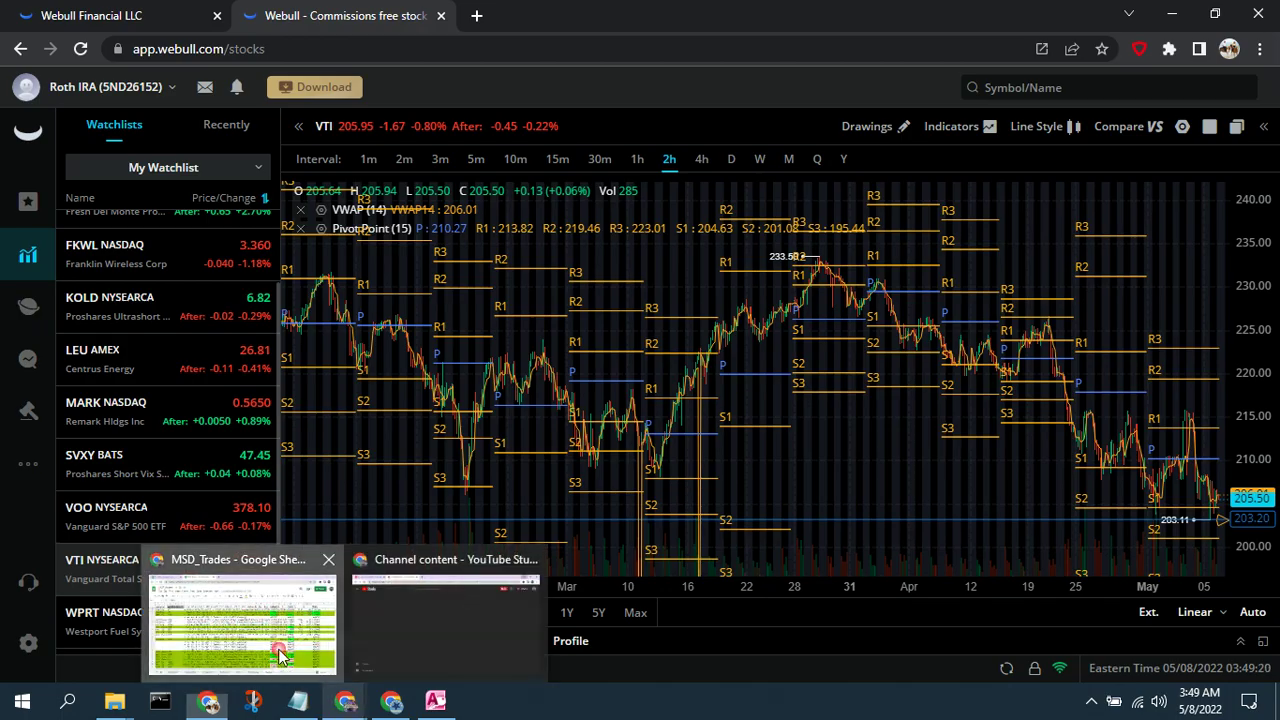
click(280, 651)
click(1157, 255)
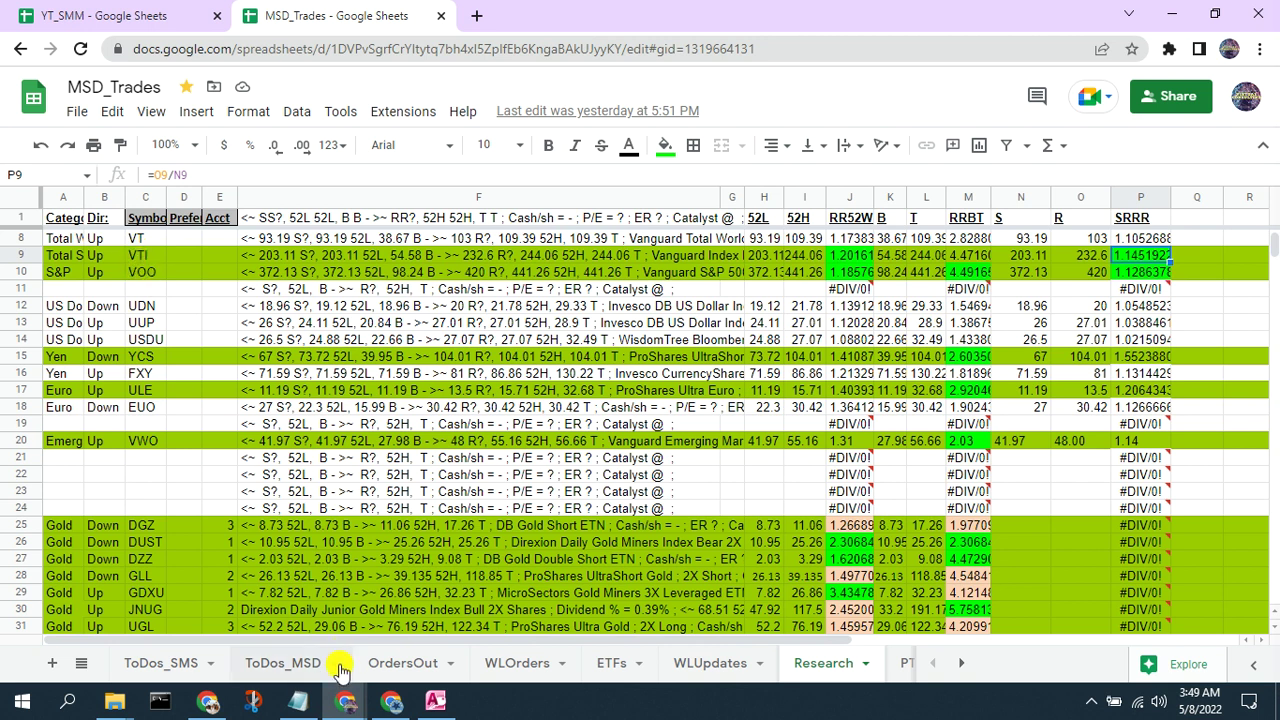
Switch to the Notepad notes and highlight VTI and VOO in the line about the changed GTC buy orders.
click(298, 703)
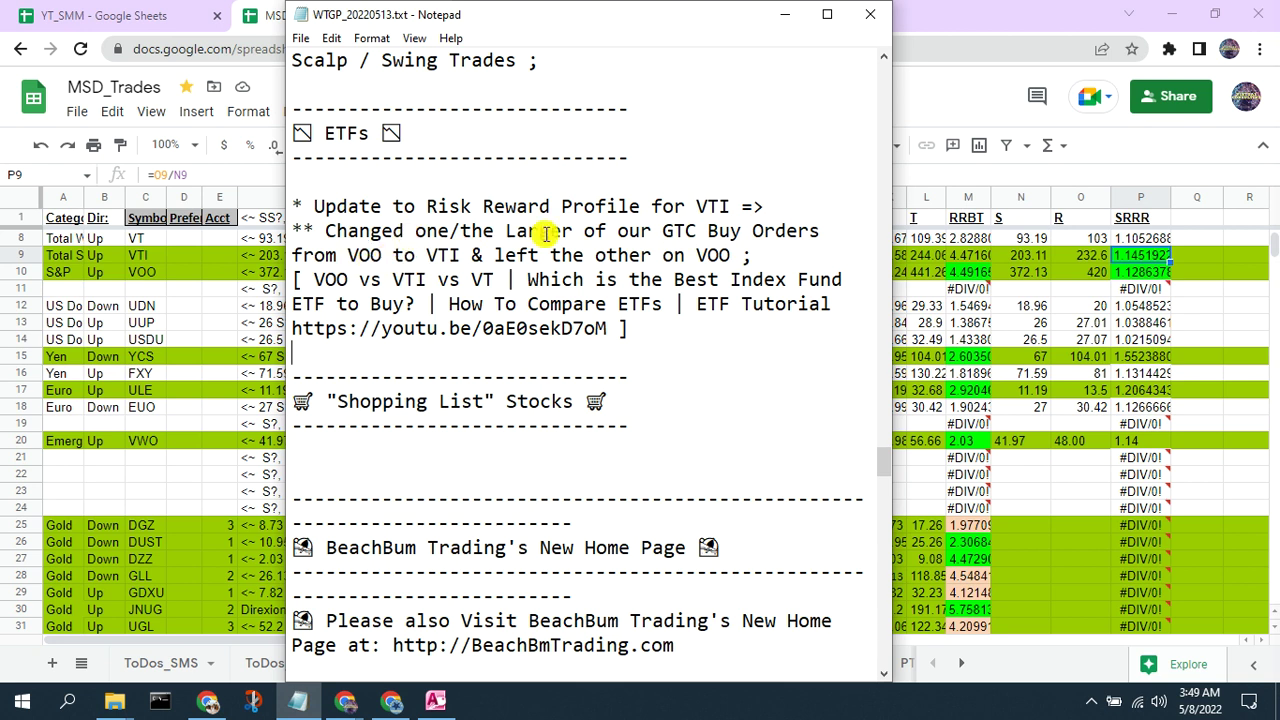
drag(427, 253, 465, 256)
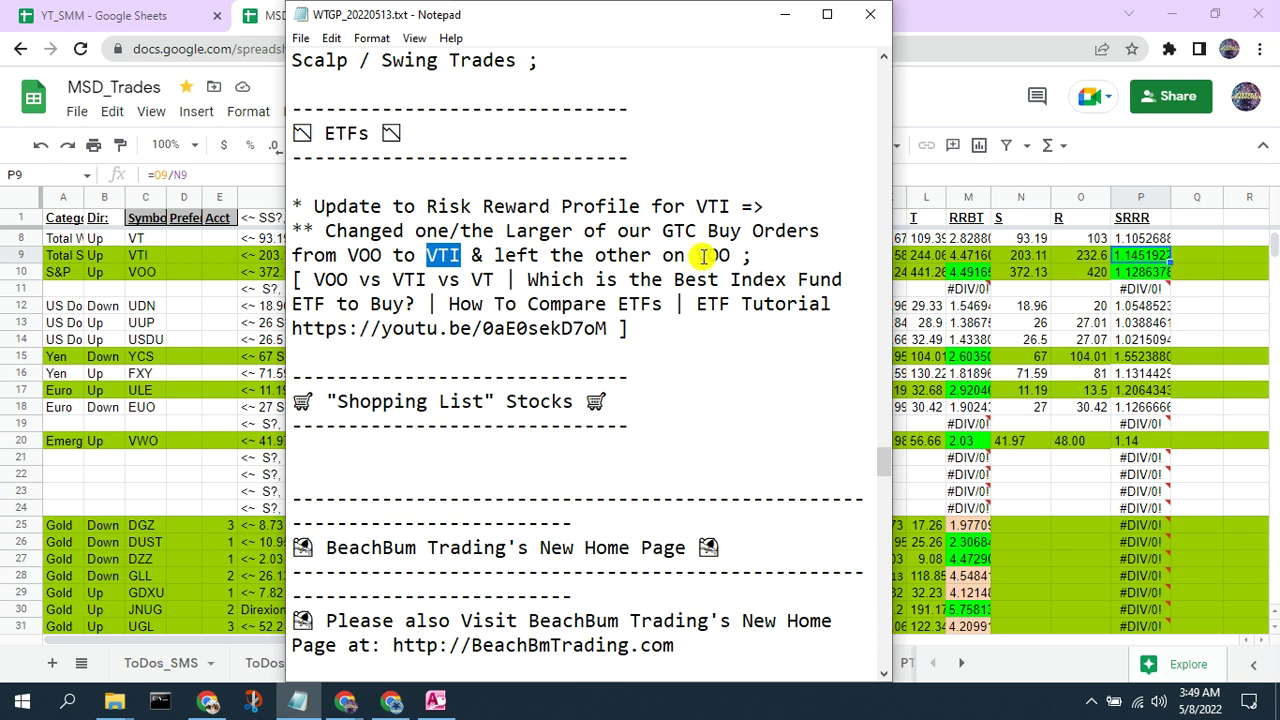
drag(697, 255, 733, 256)
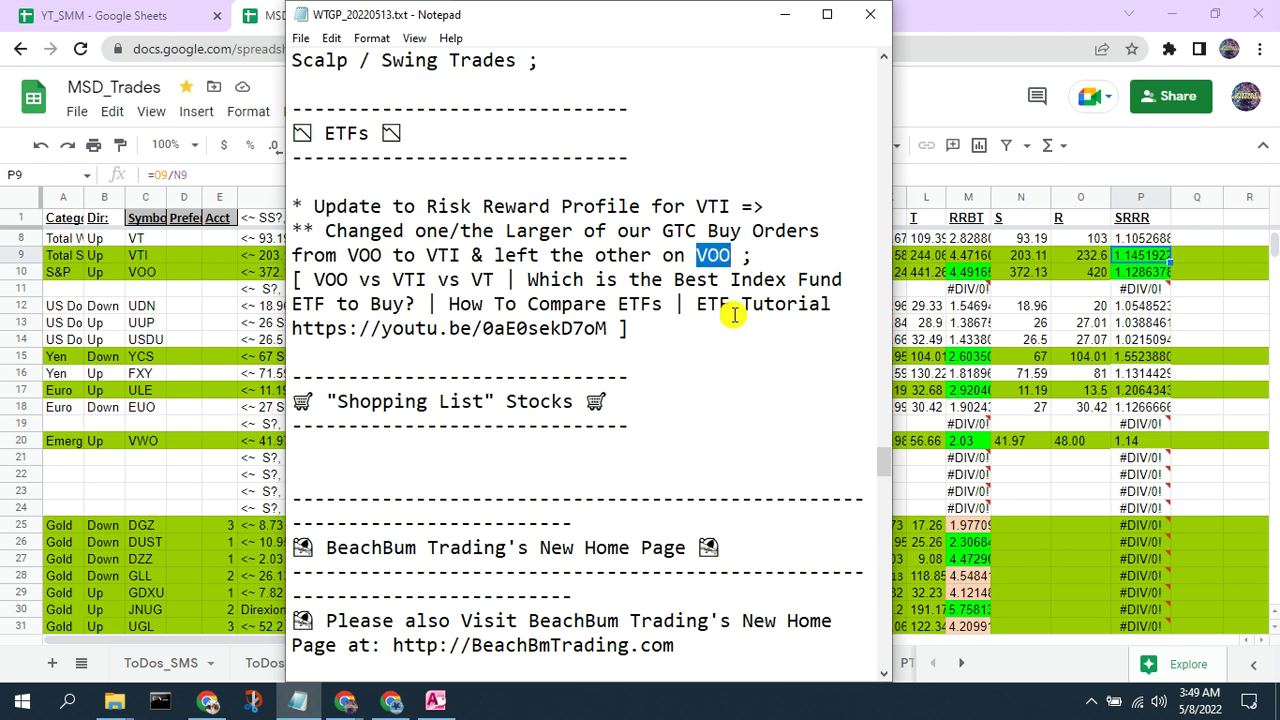
Switch to Webull, examine the price alert marked on the VTI chart, and show the VOO chart from the watchlist.
click(352, 700)
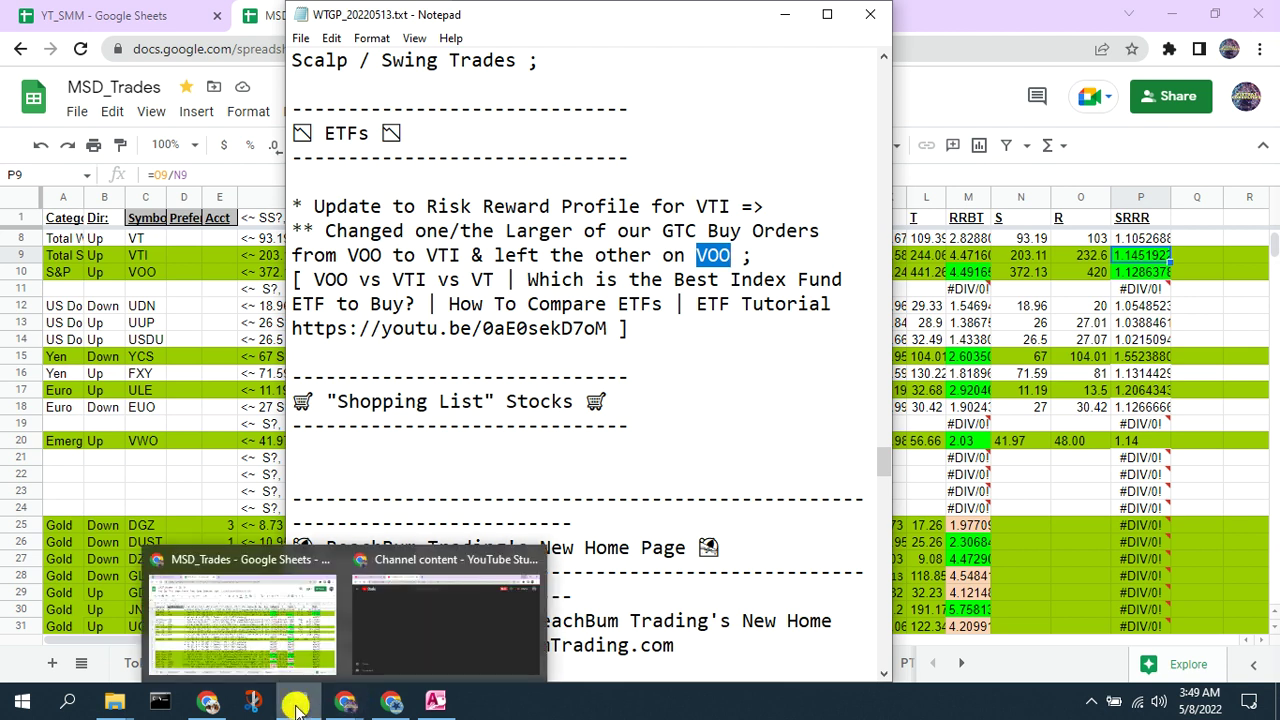
mouse_move(381, 703)
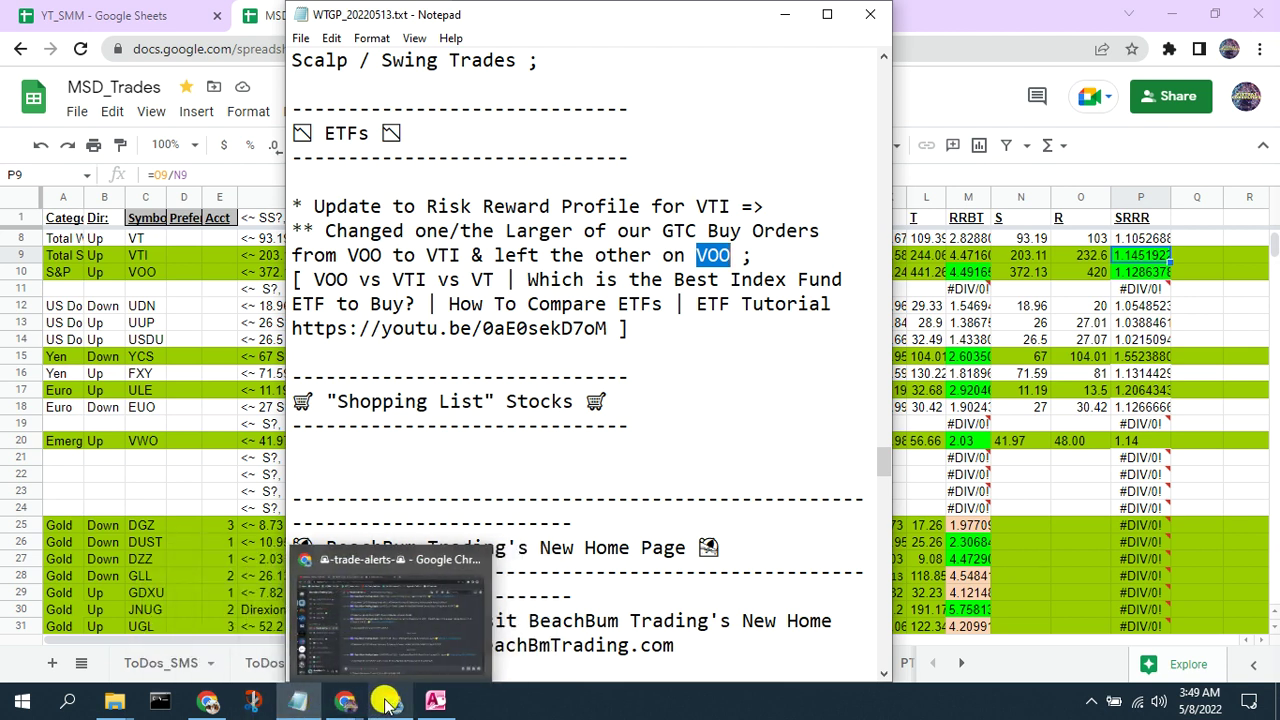
mouse_move(208, 700)
click(203, 658)
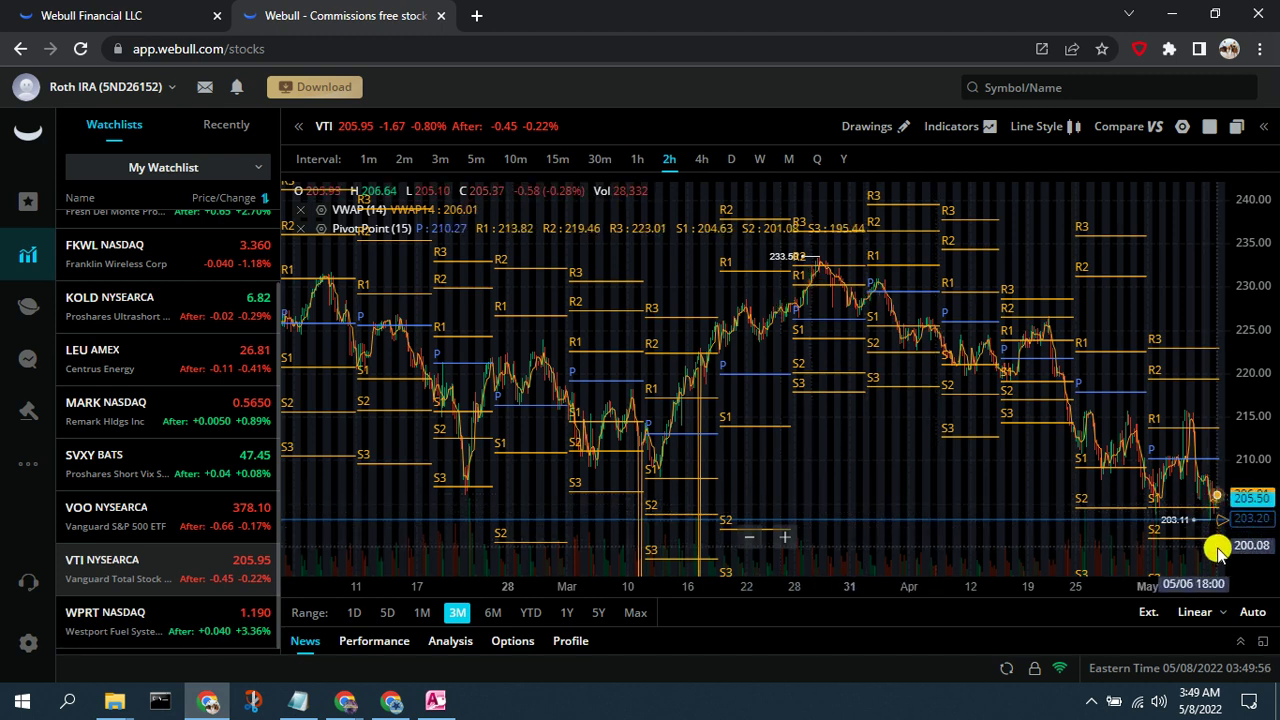
mouse_move(1223, 524)
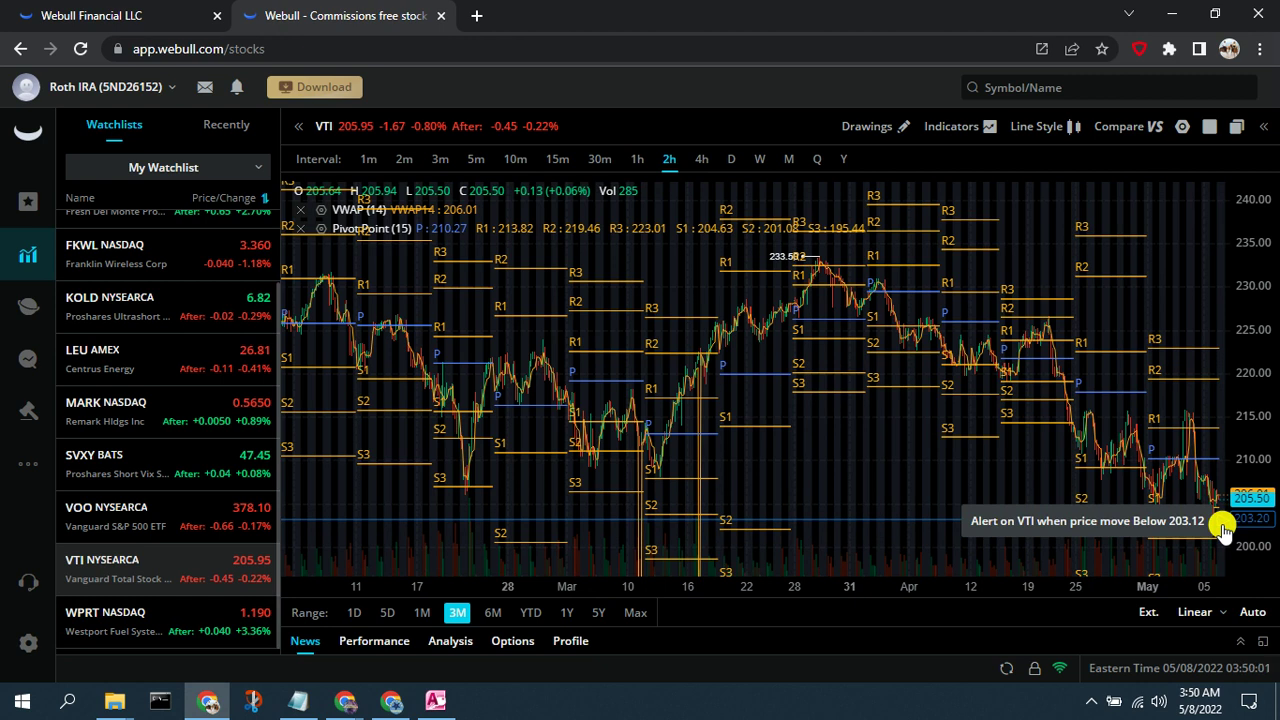
click(99, 524)
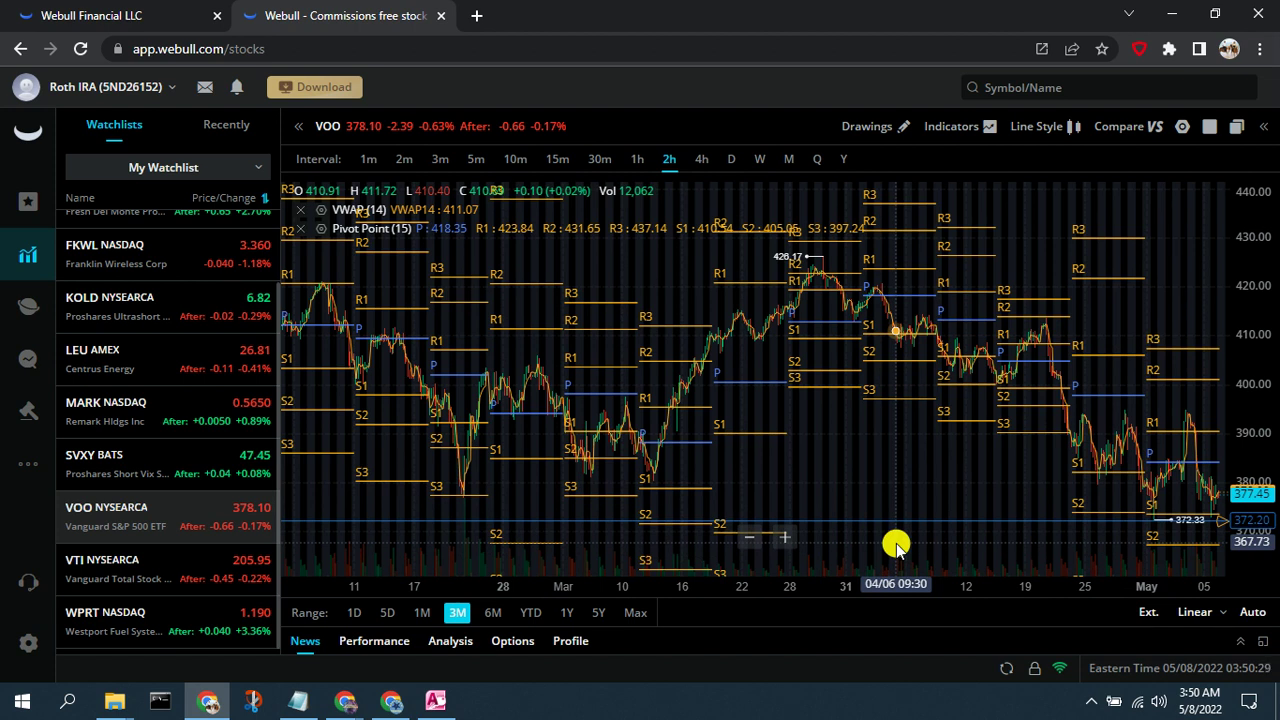
Show VOO's chart over the 5D range in Webull, and switch to the Research sheet of the MSD_Trades spreadsheet.
click(387, 612)
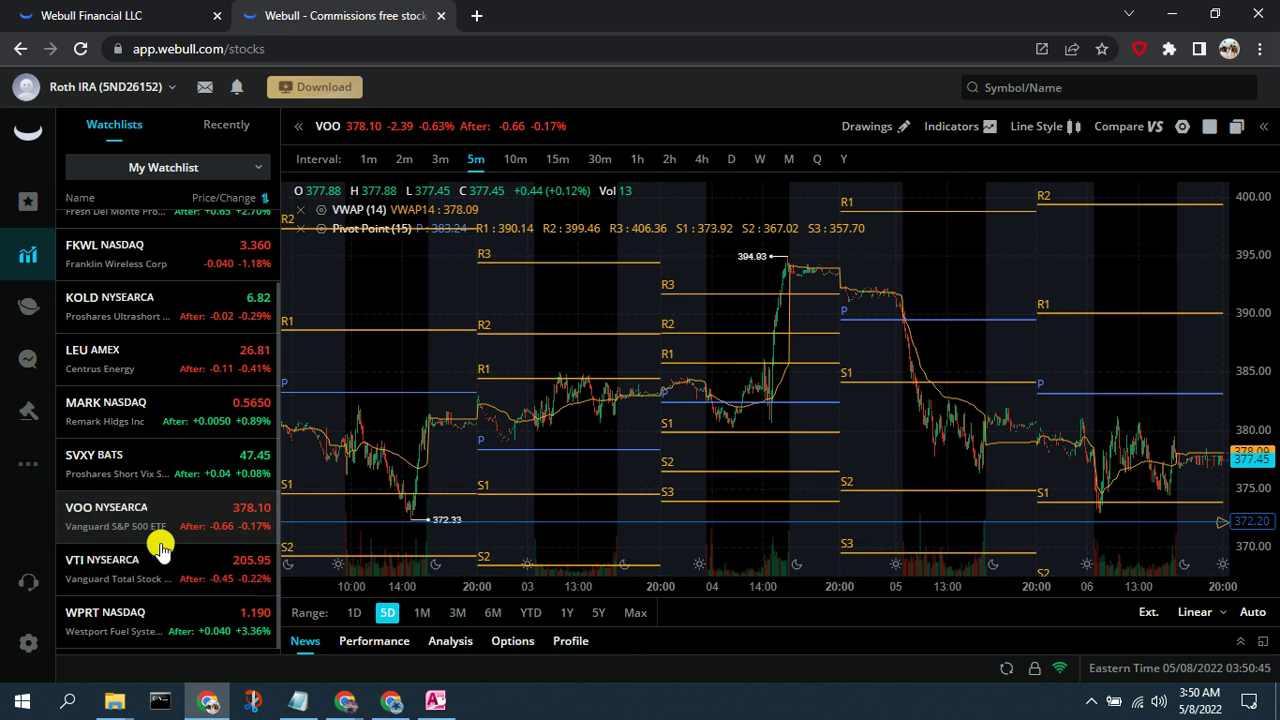
click(345, 700)
click(262, 624)
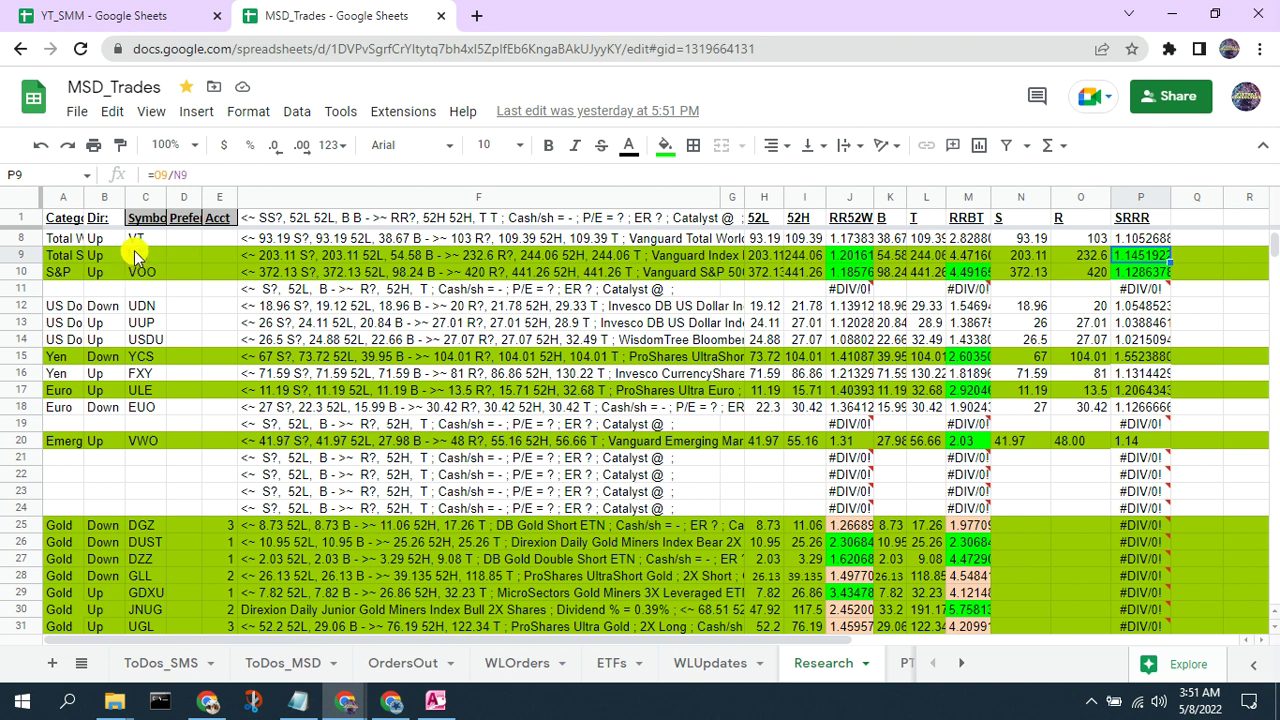
Compare the VTI and VOO symbol and fund summary cells in rows 9 and 10 of the Research sheet.
click(660, 256)
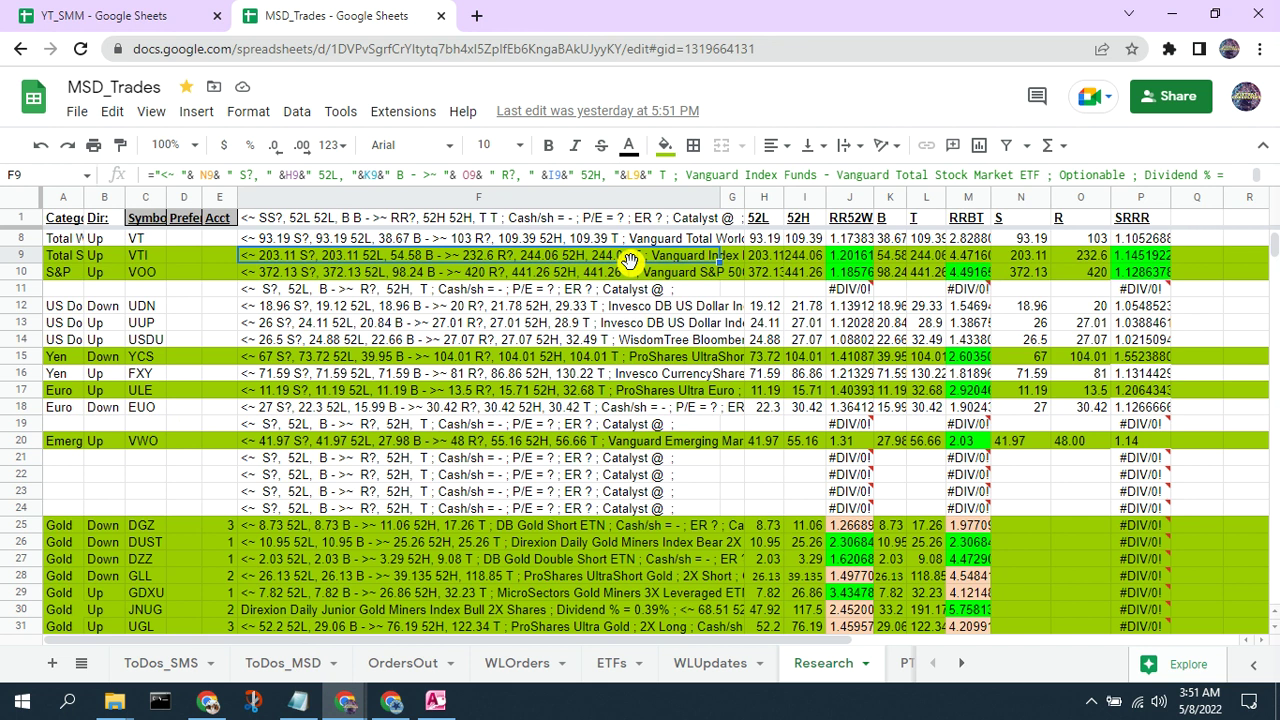
click(629, 270)
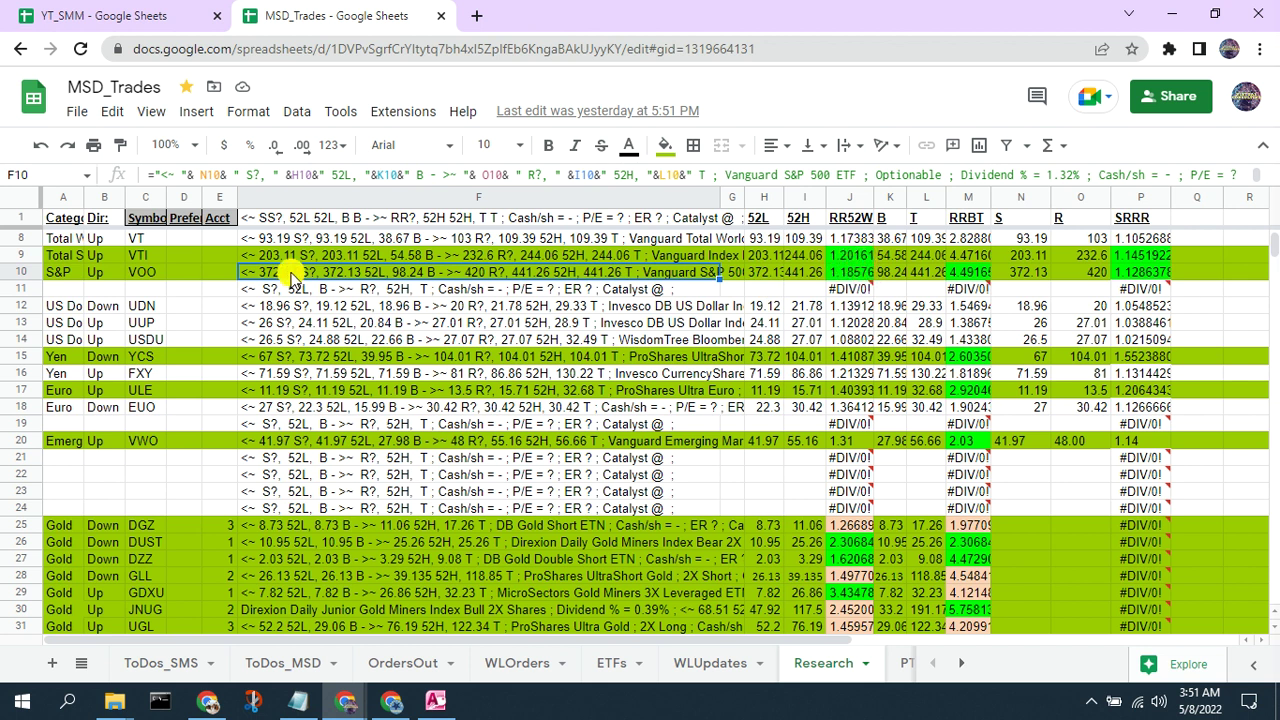
click(140, 253)
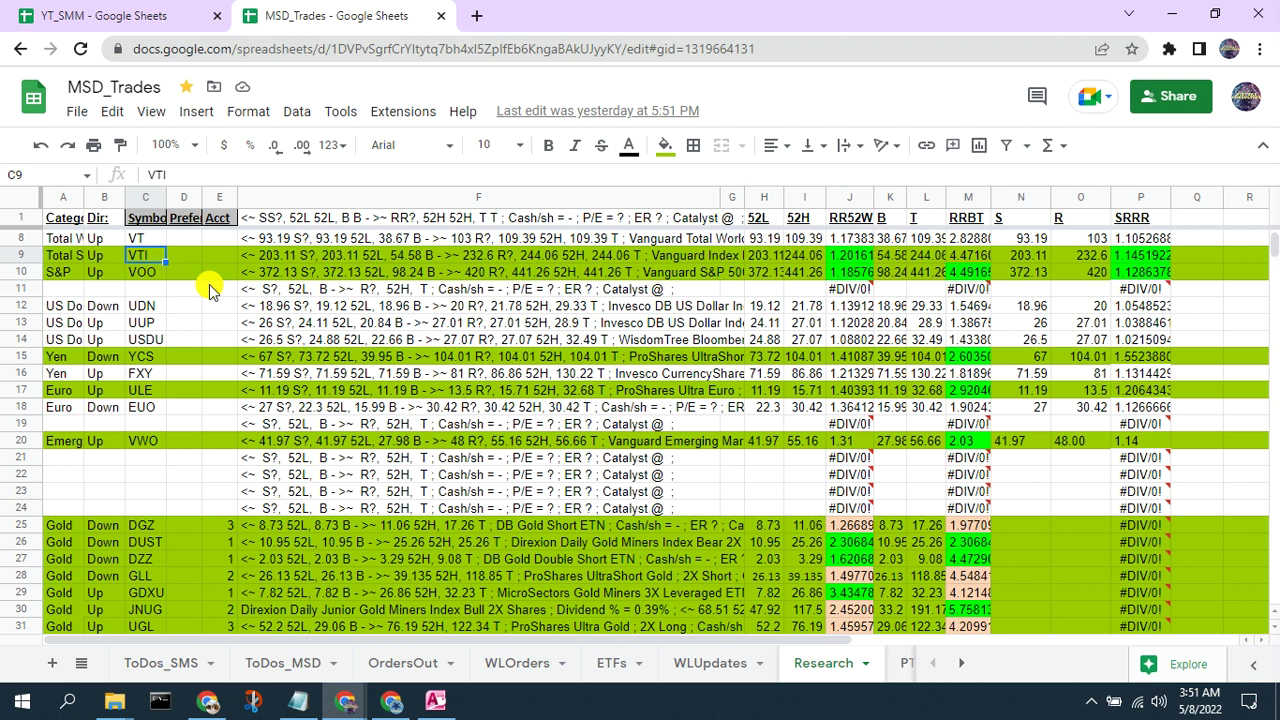
click(150, 272)
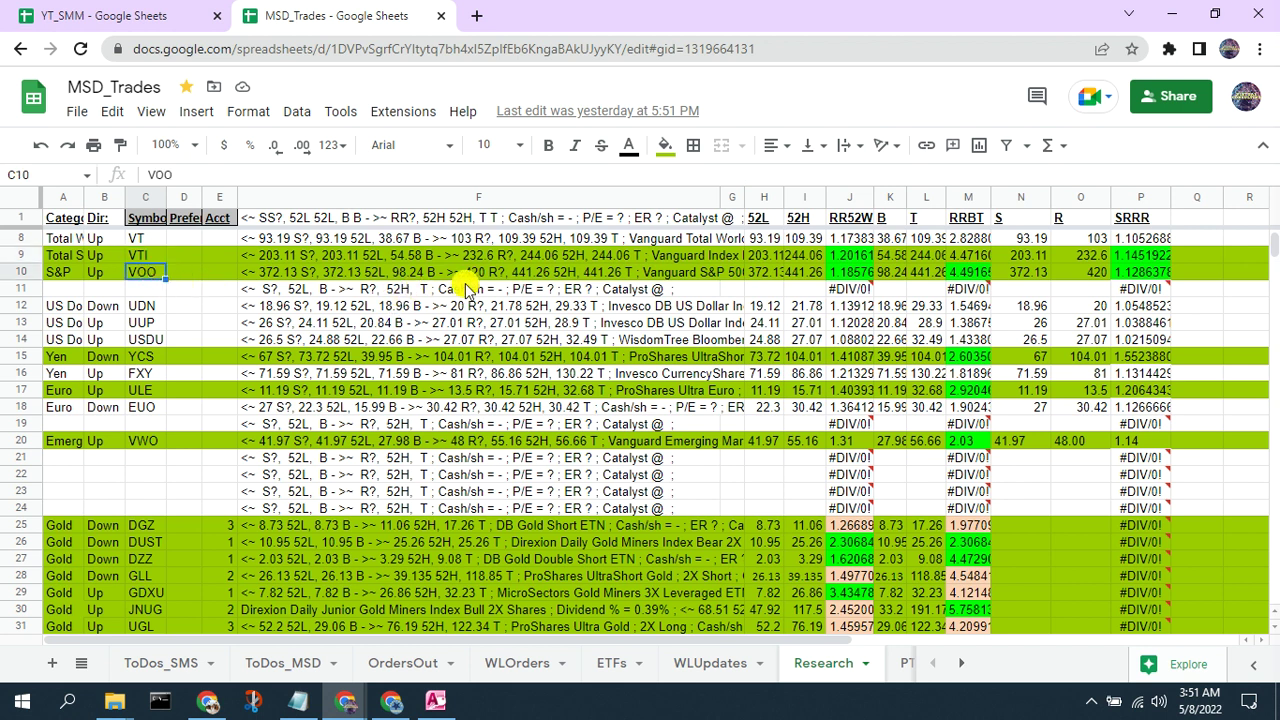
click(697, 278)
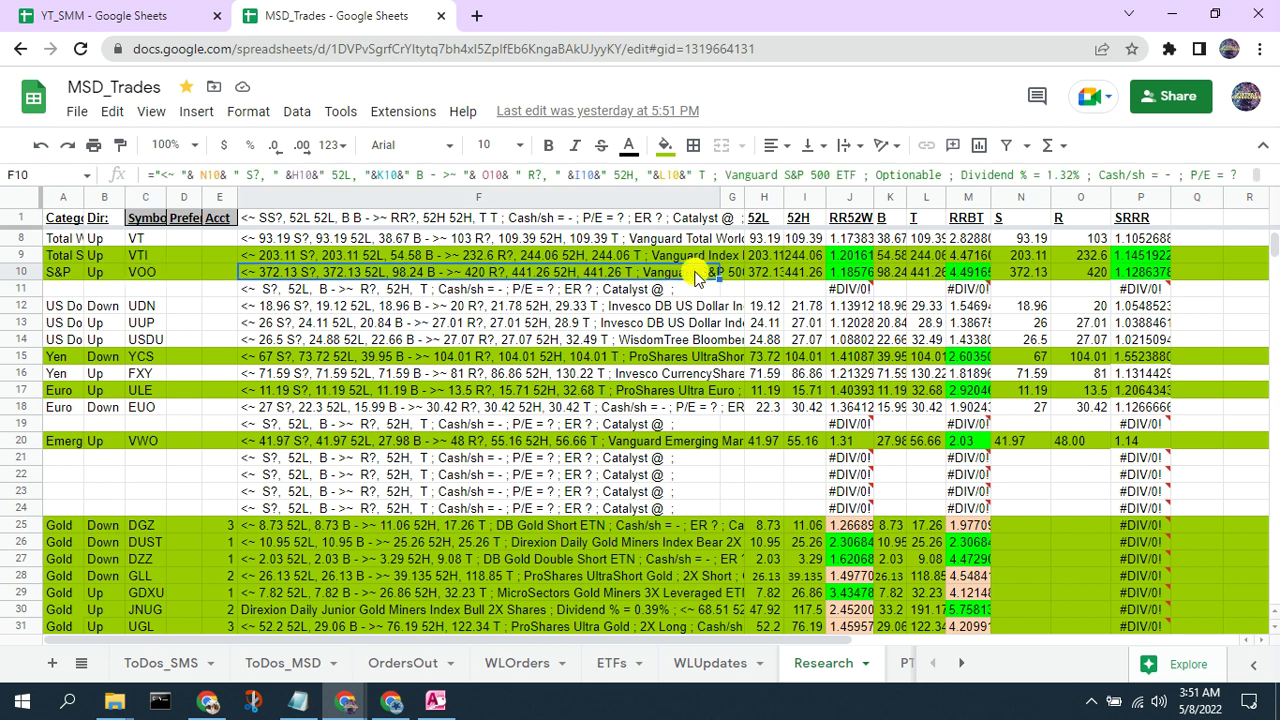
click(150, 272)
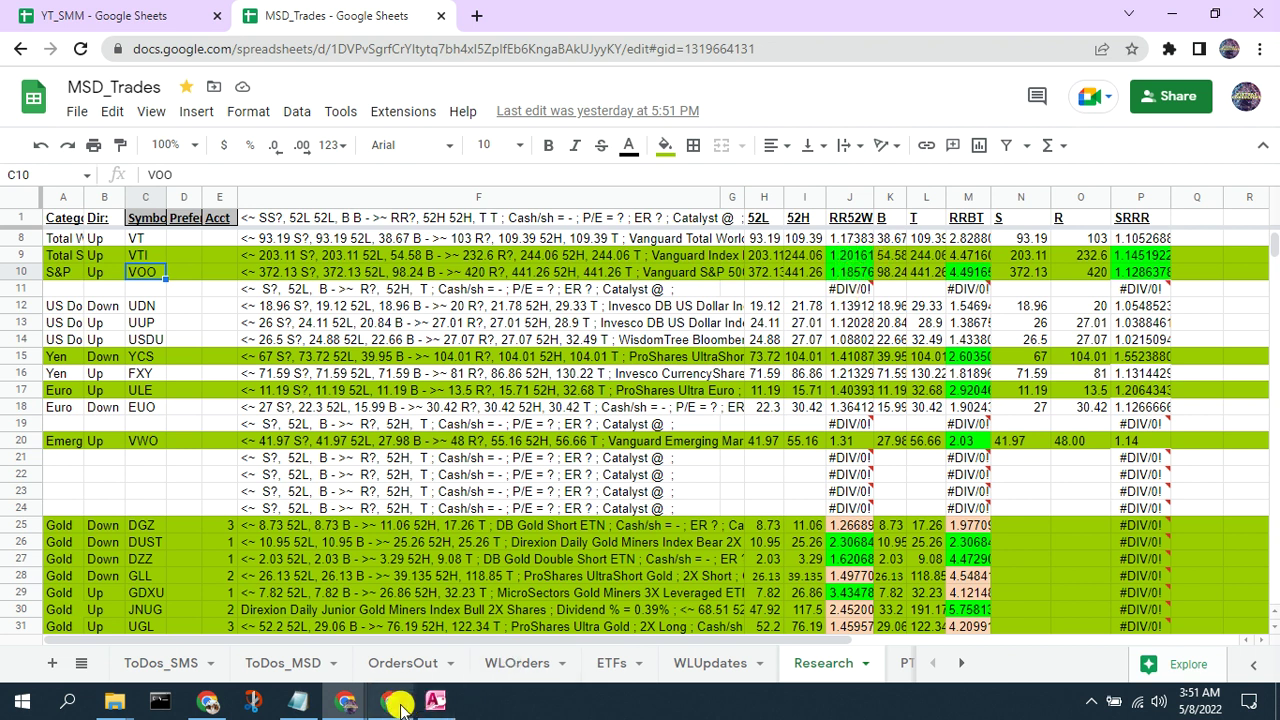
Switch to the WTGP_20220513.txt notes in Notepad, examine the ETFs section, and clear the highlight on VOO.
mouse_move(400, 708)
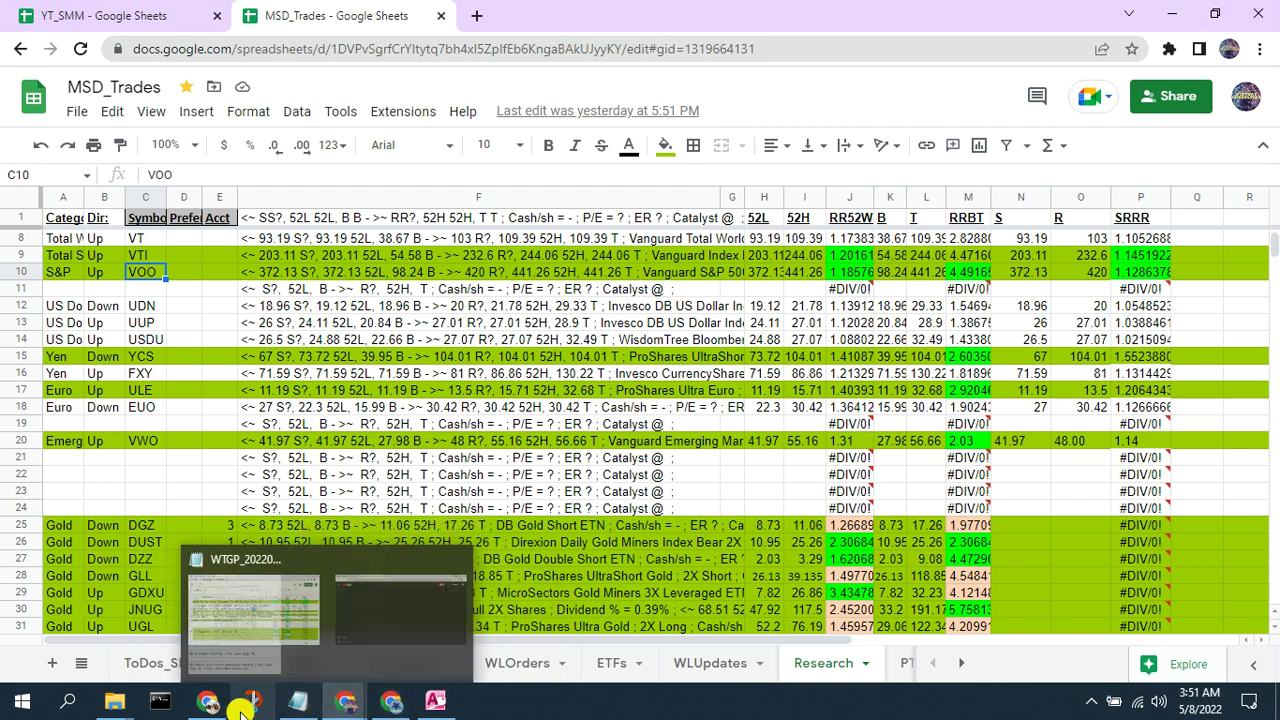
mouse_move(300, 703)
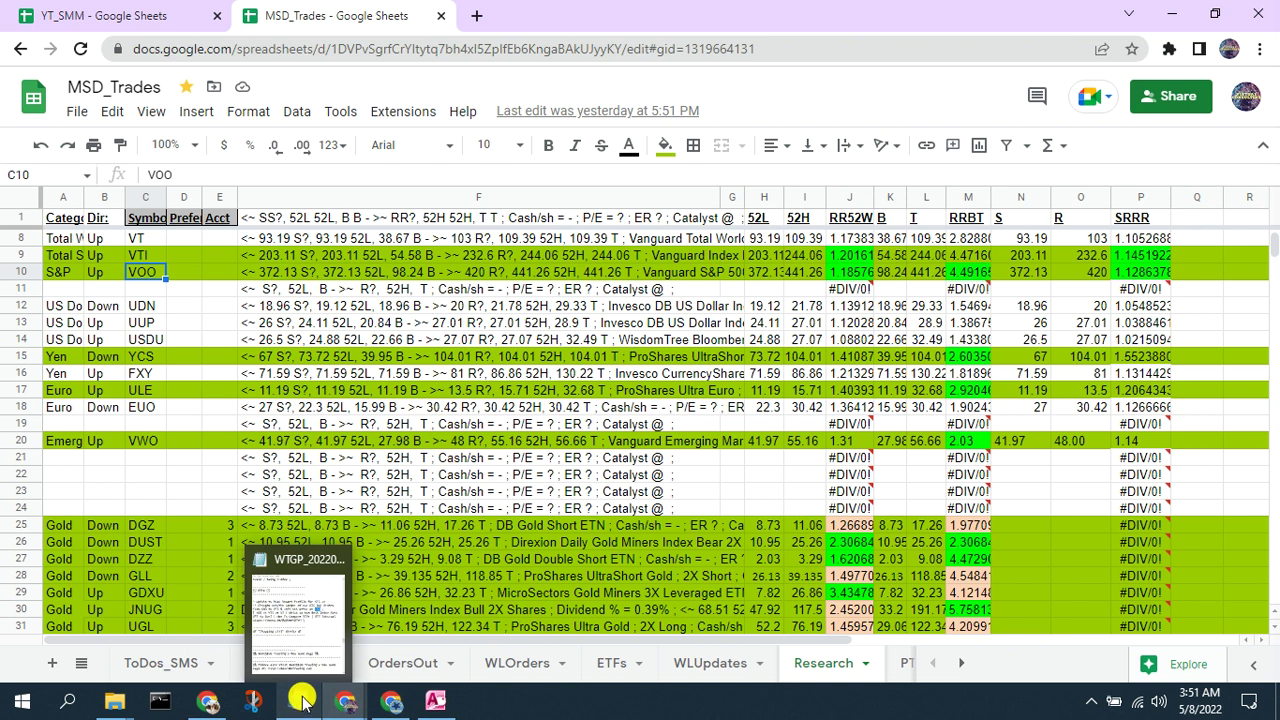
click(303, 703)
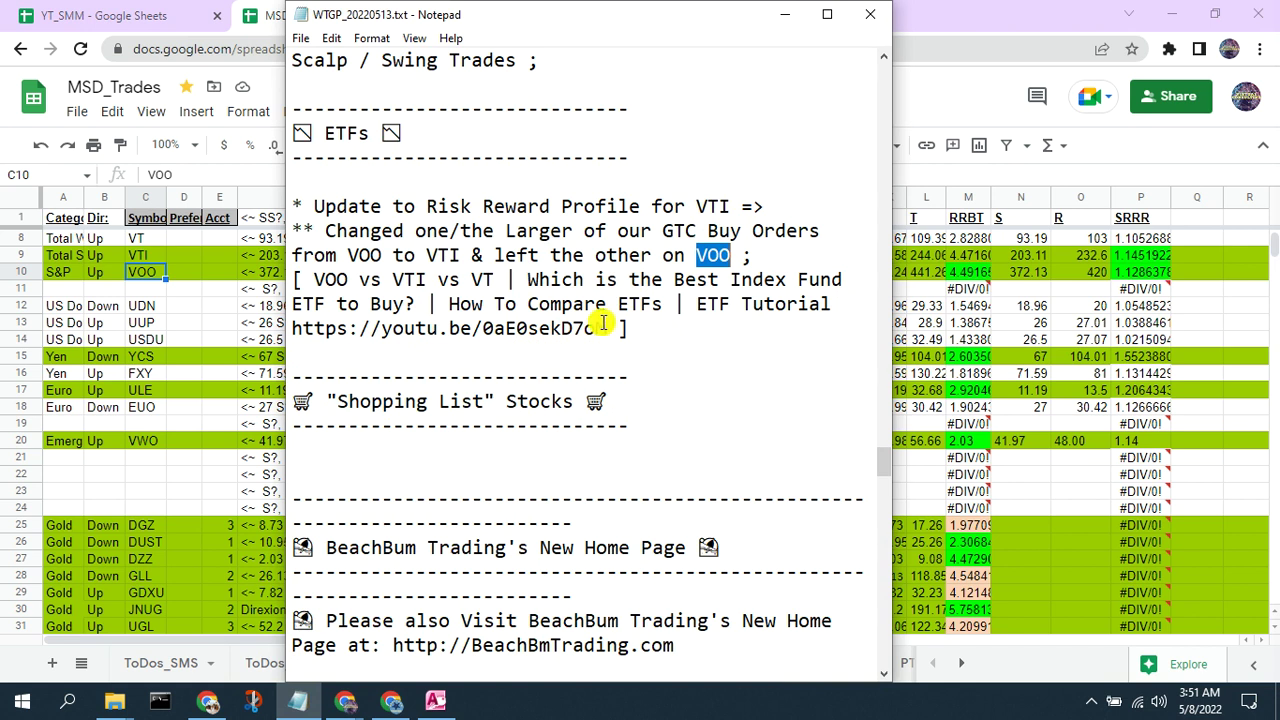
click(487, 362)
click(487, 362)
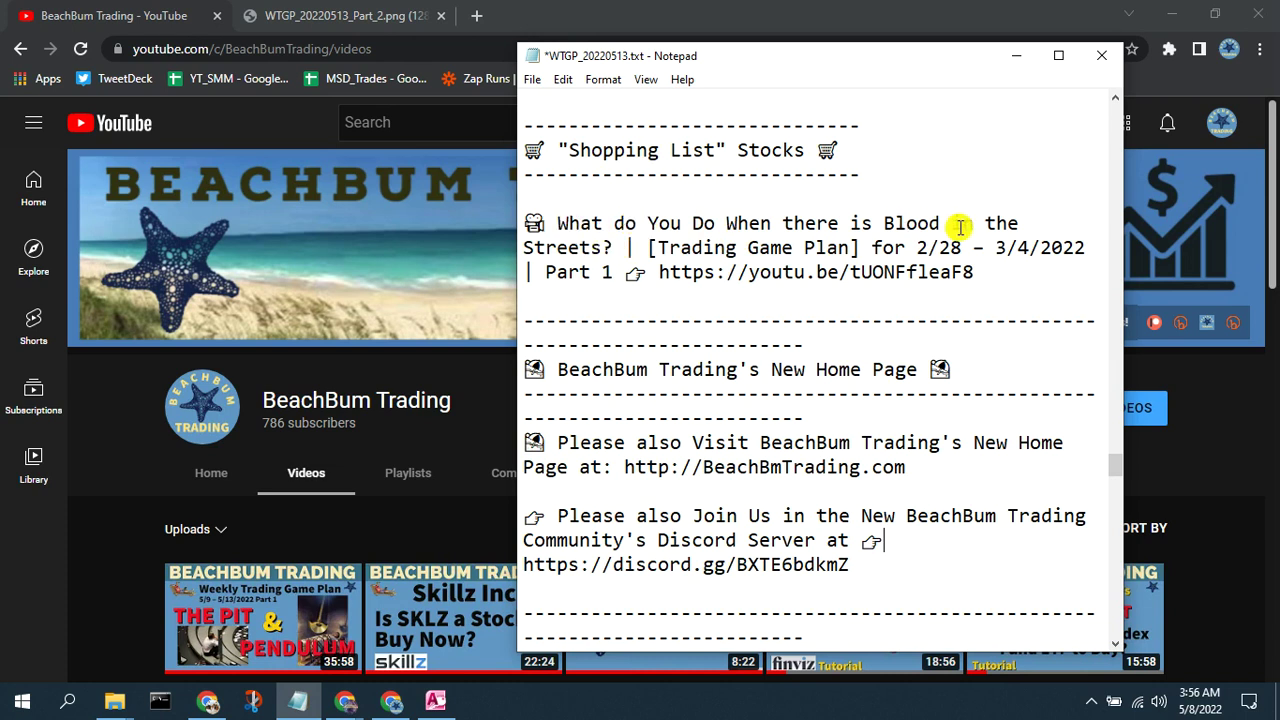
Highlight the "What do You Do When there is Blood in the Streets" title under "Shopping List" Stocks, and clear the selection.
click(566, 223)
drag(566, 223, 603, 248)
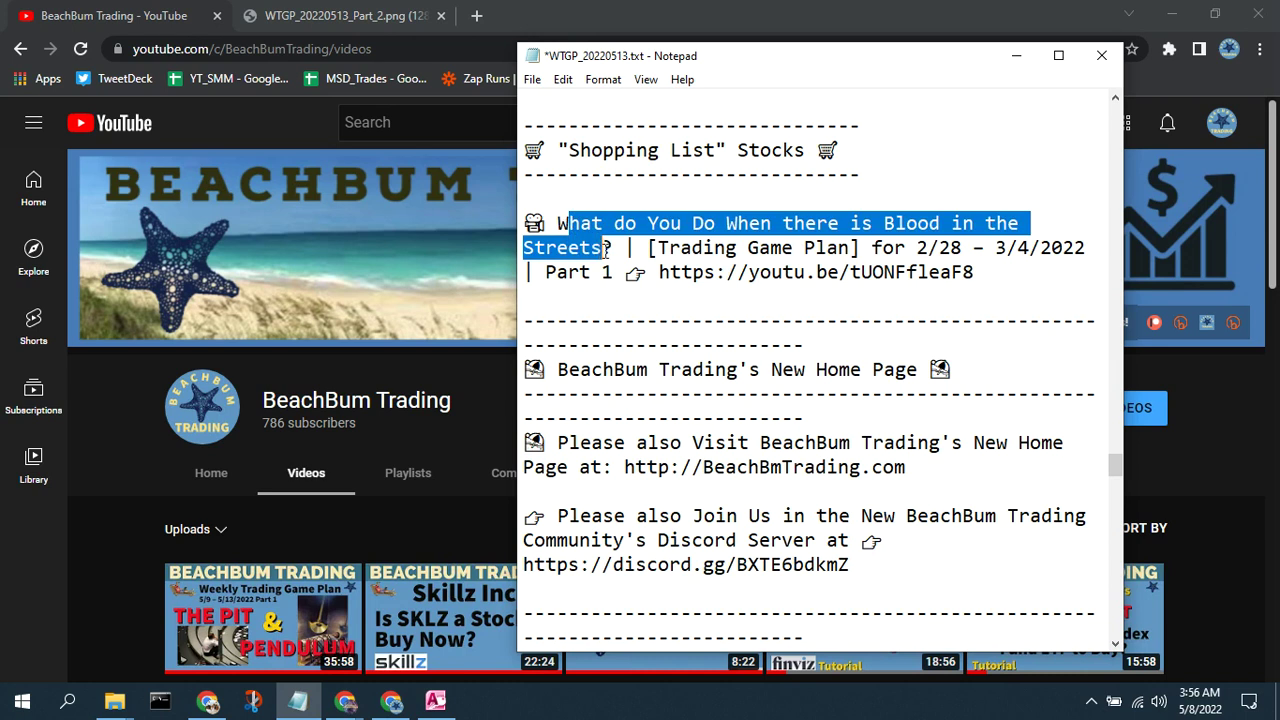
click(609, 298)
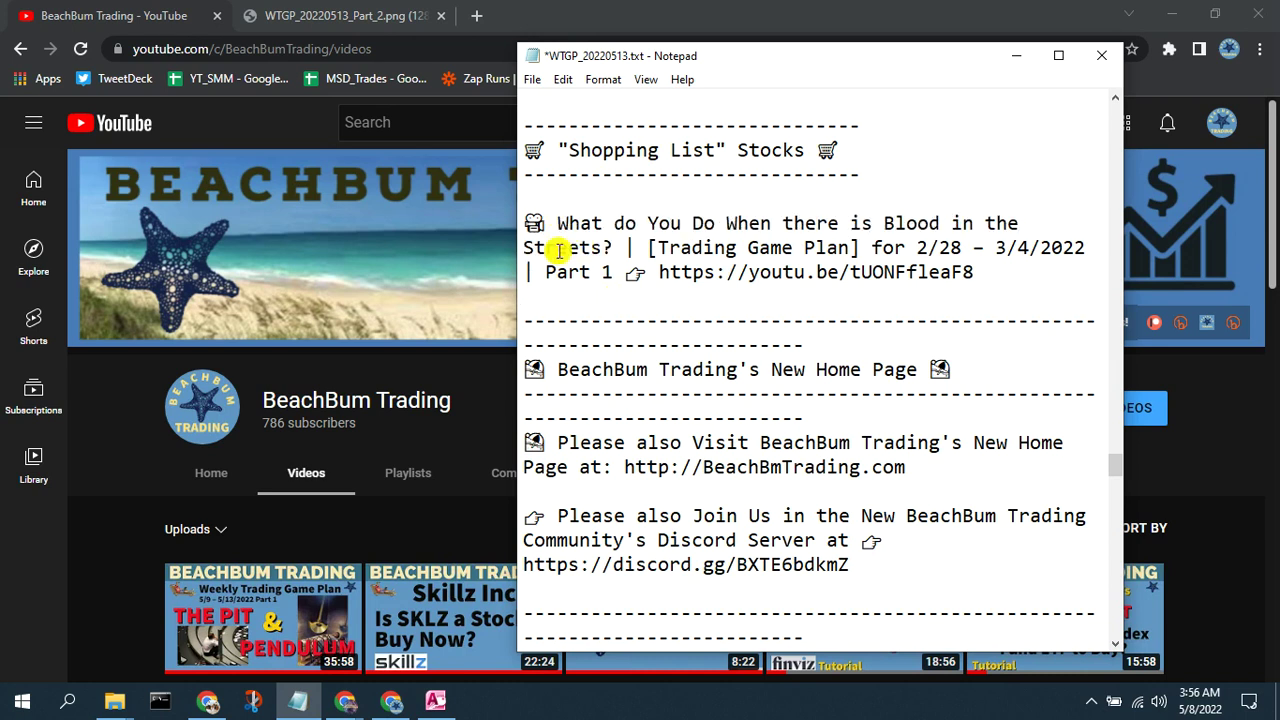